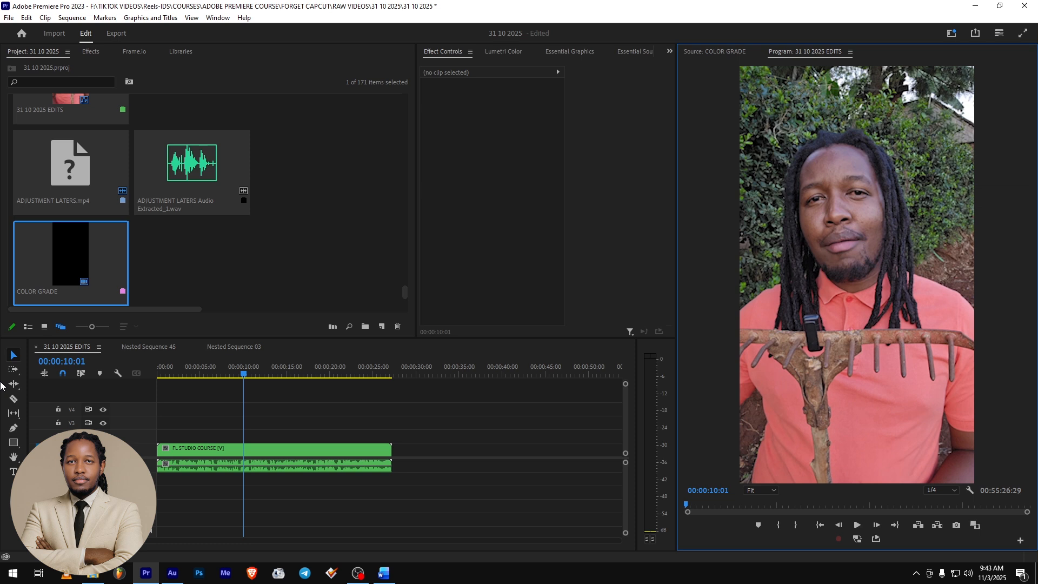
# Place the COLOR GRADE adjustment layer above the FL STUDIO COURSE clip from its start and extend it to the clip's end.
pyautogui.moveTo(44, 270); pyautogui.dragTo(159, 440)
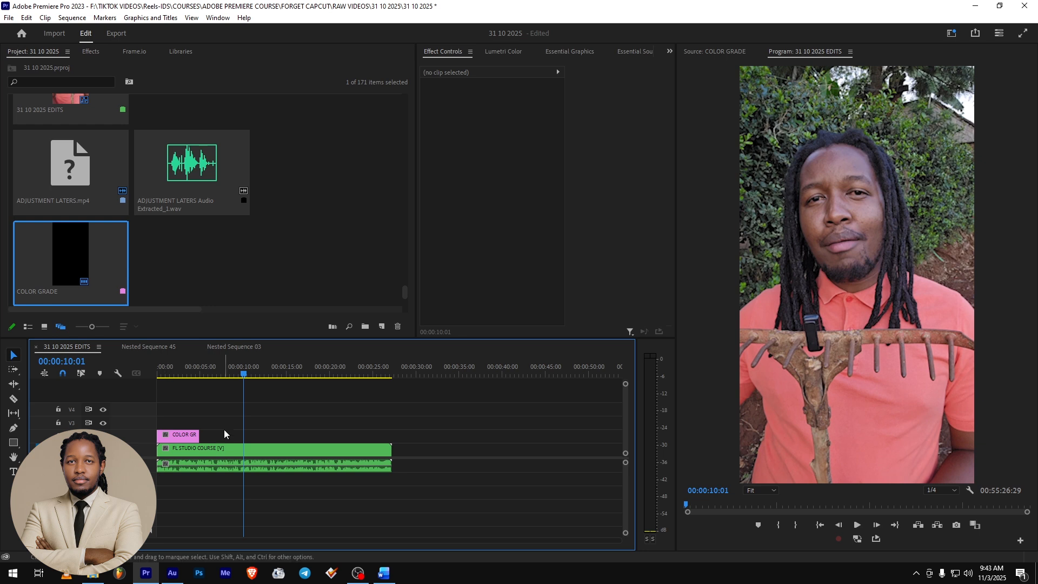
pyautogui.moveTo(199, 436); pyautogui.dragTo(391, 435)
pyautogui.click(266, 449)
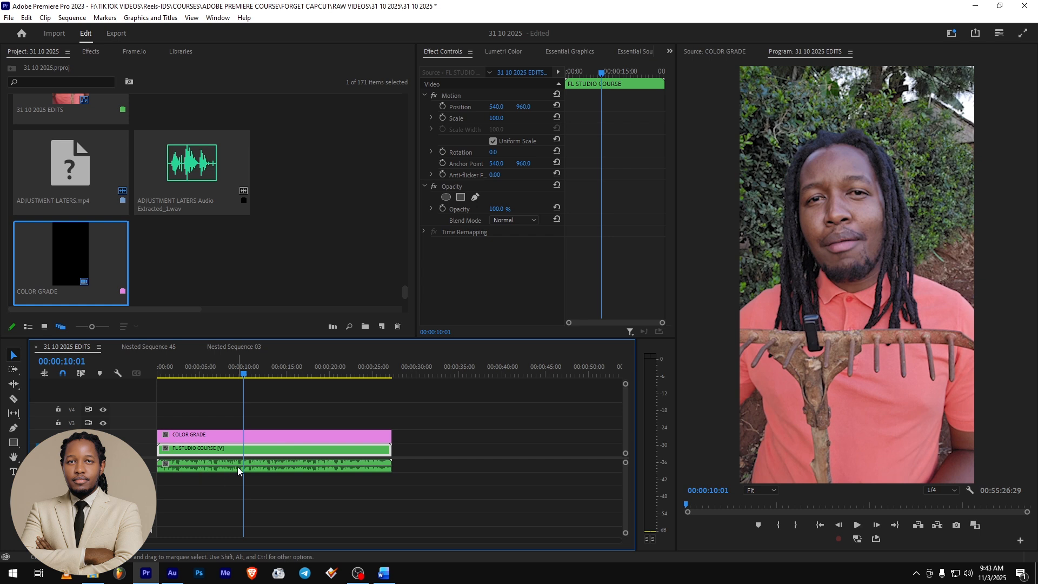
# Raise the Lumetri exposure of the COLOR GRADE adjustment layer to 3.9.
pyautogui.click(230, 439)
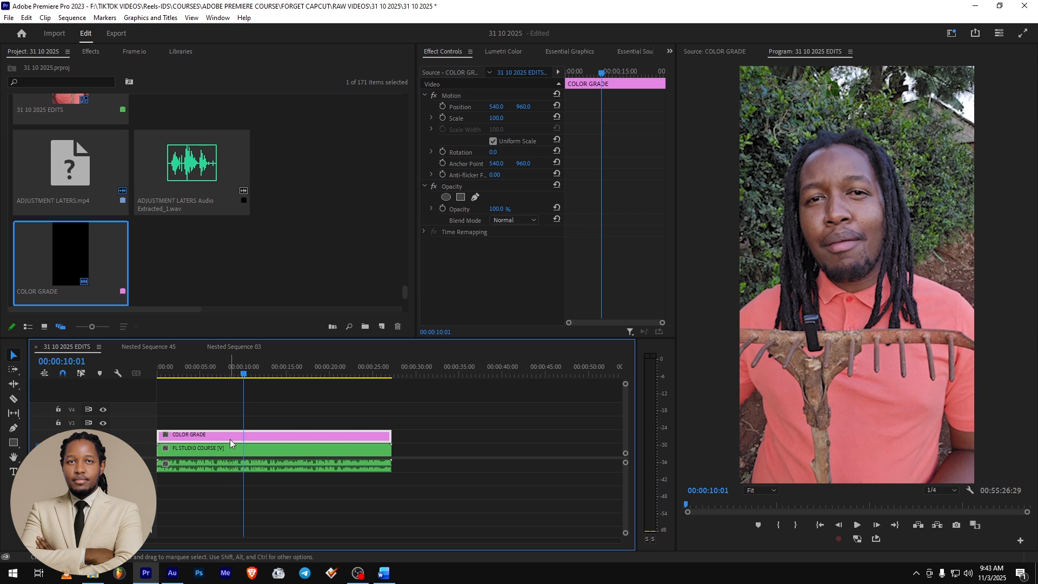
pyautogui.click(500, 50)
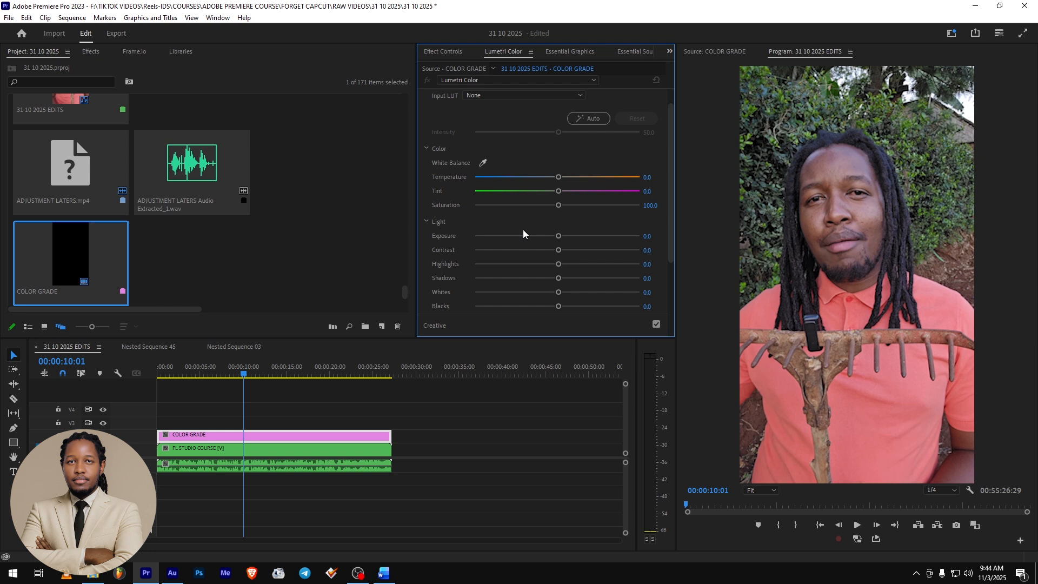
pyautogui.moveTo(557, 236); pyautogui.dragTo(622, 236)
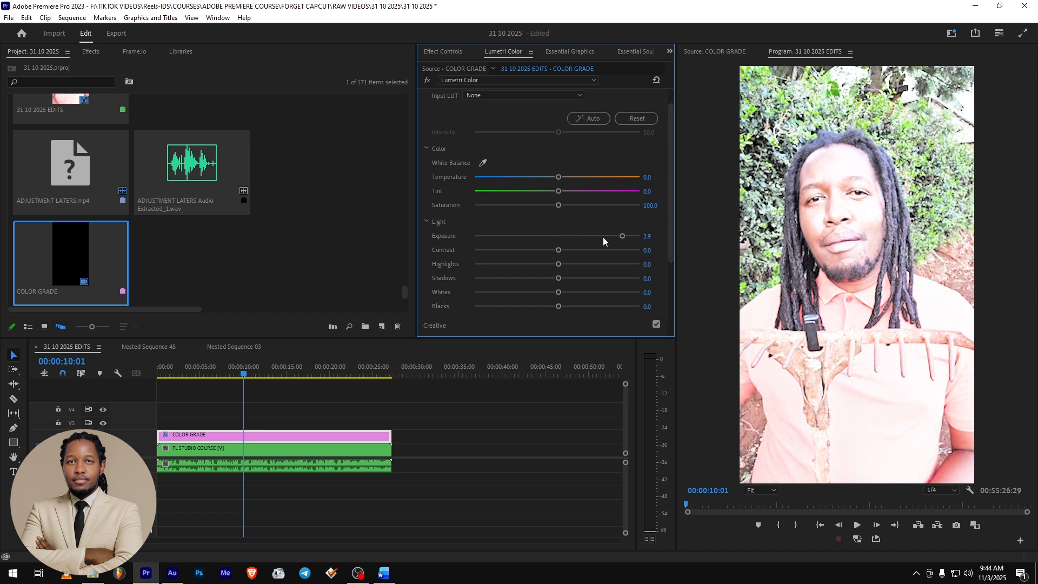
# Add an elliptical mask to the Lumetri Color effect on the COLOR GRADE layer and review the effect's exposure settings.
pyautogui.click(445, 51)
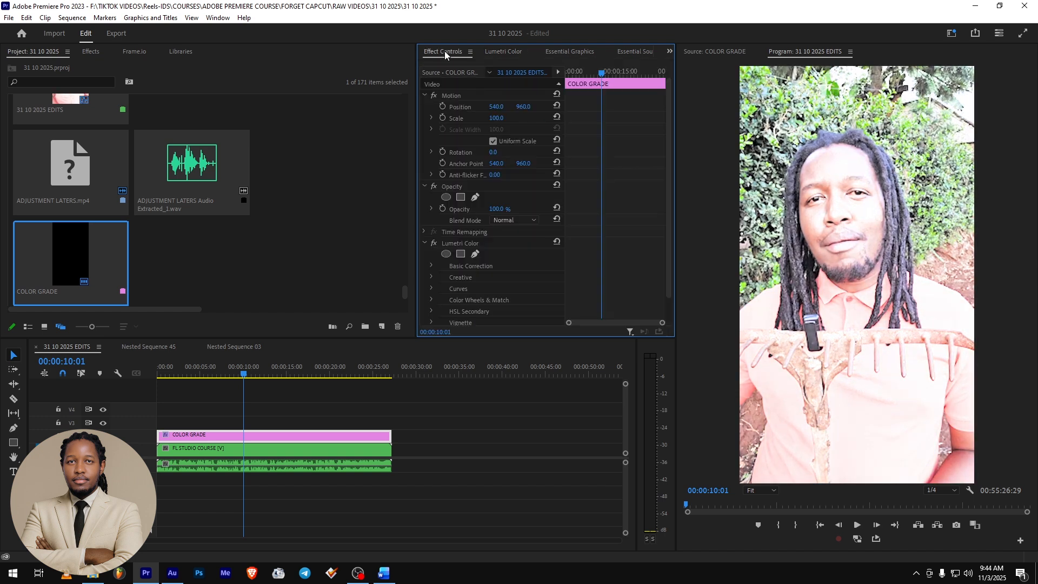
pyautogui.click(446, 254)
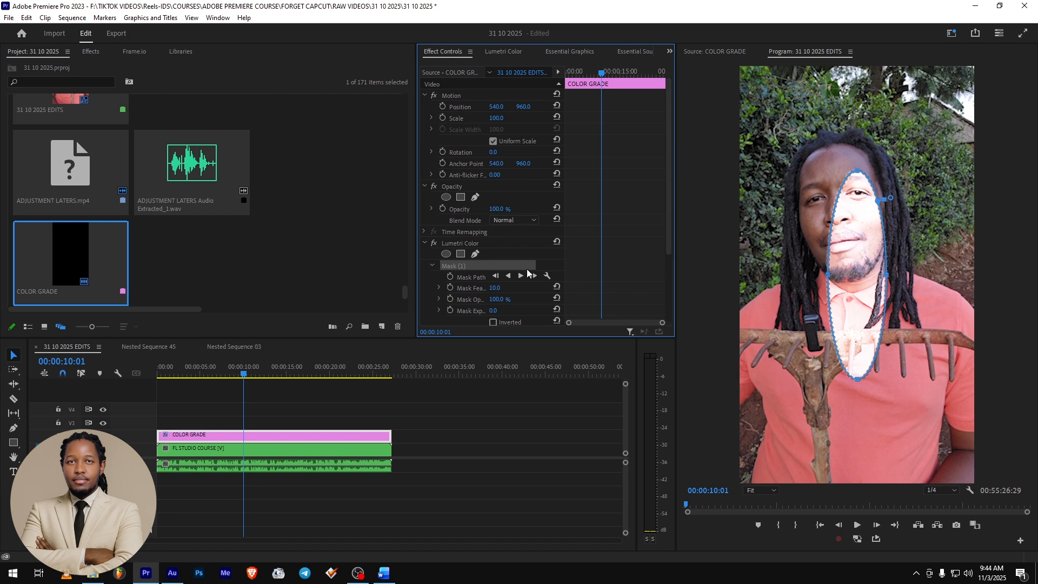
pyautogui.click(462, 243)
pyautogui.click(501, 51)
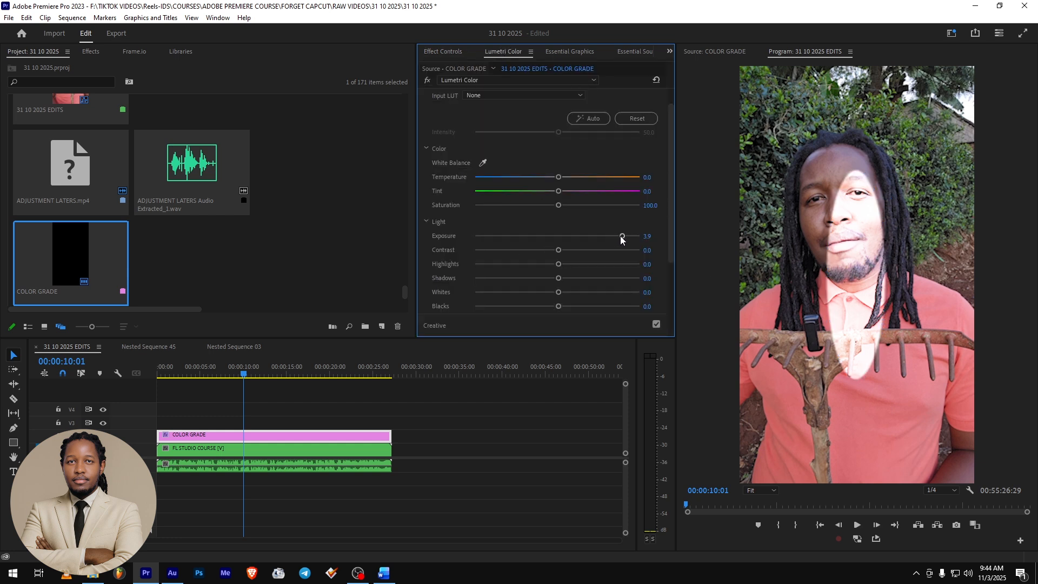
pyautogui.click(437, 48)
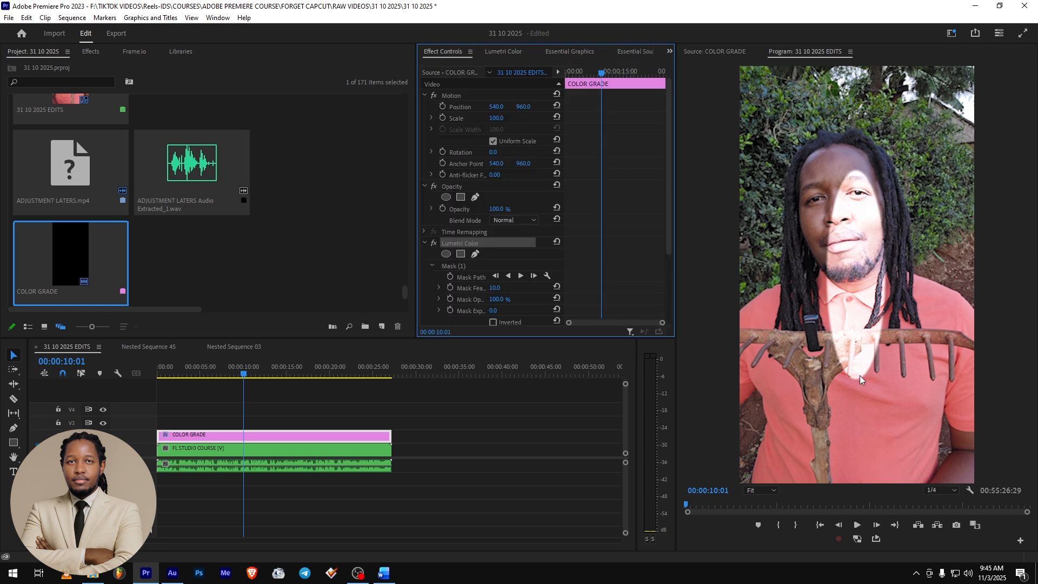
# Reshape the elliptical Lumetri mask into a wide oval surrounding the man's head, from above the hair to just below the chin.
pyautogui.click(462, 267)
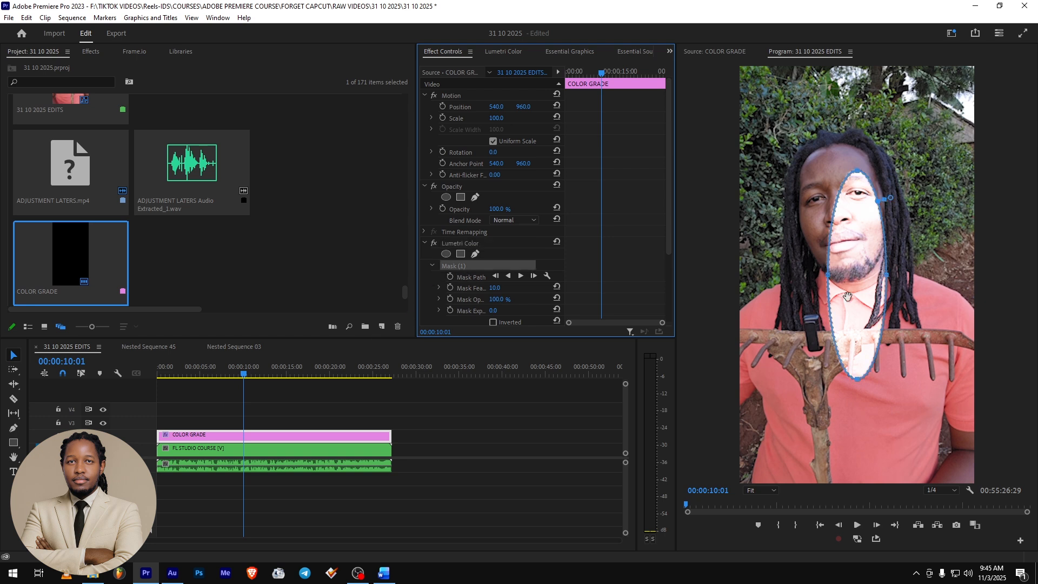
pyautogui.moveTo(826, 277); pyautogui.dragTo(791, 275)
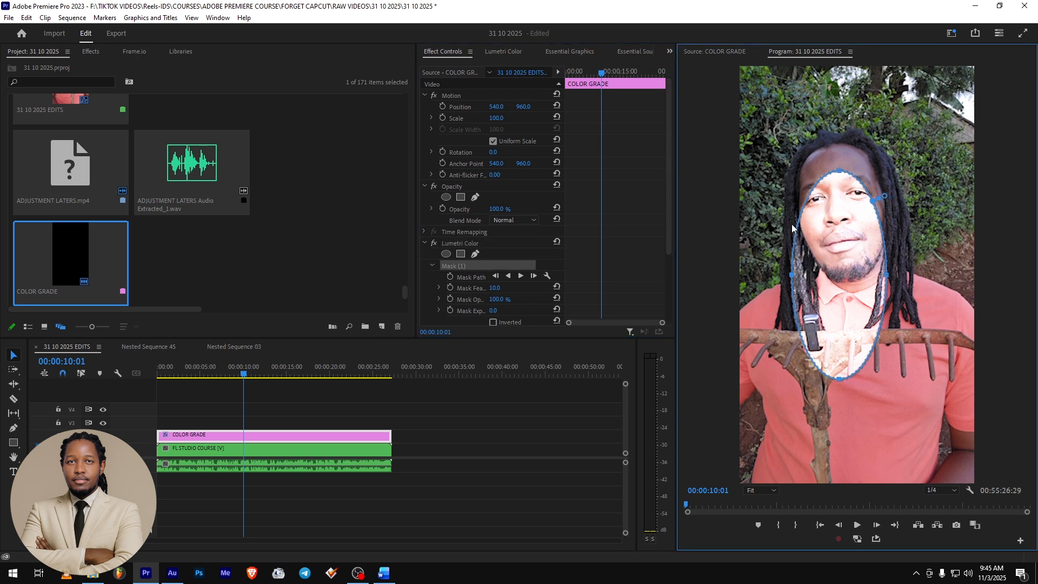
pyautogui.moveTo(887, 276); pyautogui.dragTo(911, 275)
pyautogui.moveTo(848, 170); pyautogui.dragTo(850, 123)
pyautogui.moveTo(791, 250); pyautogui.dragTo(777, 250)
pyautogui.moveTo(843, 379); pyautogui.dragTo(858, 295)
pyautogui.moveTo(911, 210); pyautogui.dragTo(917, 209)
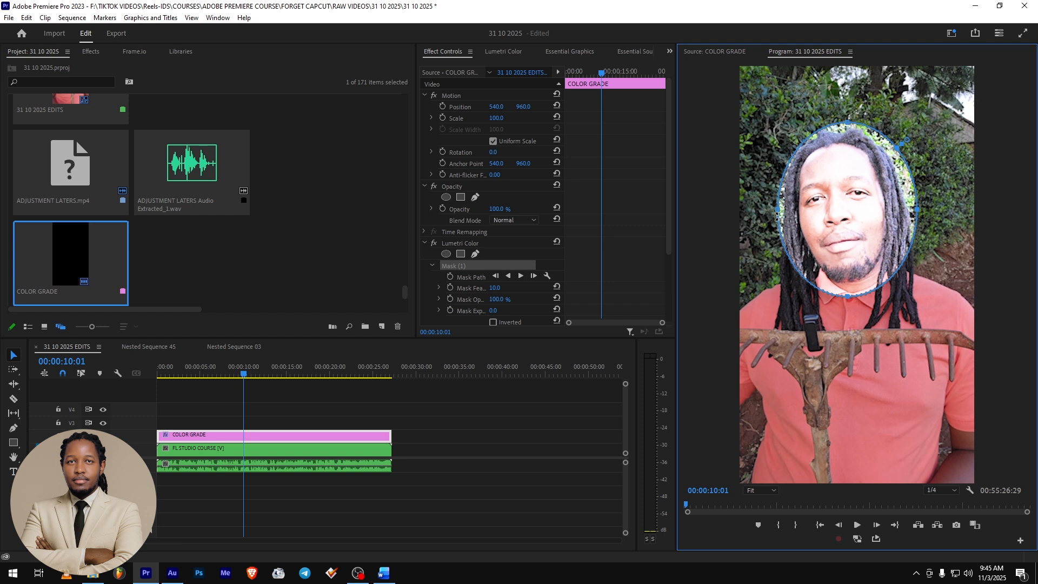
pyautogui.moveTo(777, 213); pyautogui.dragTo(774, 214)
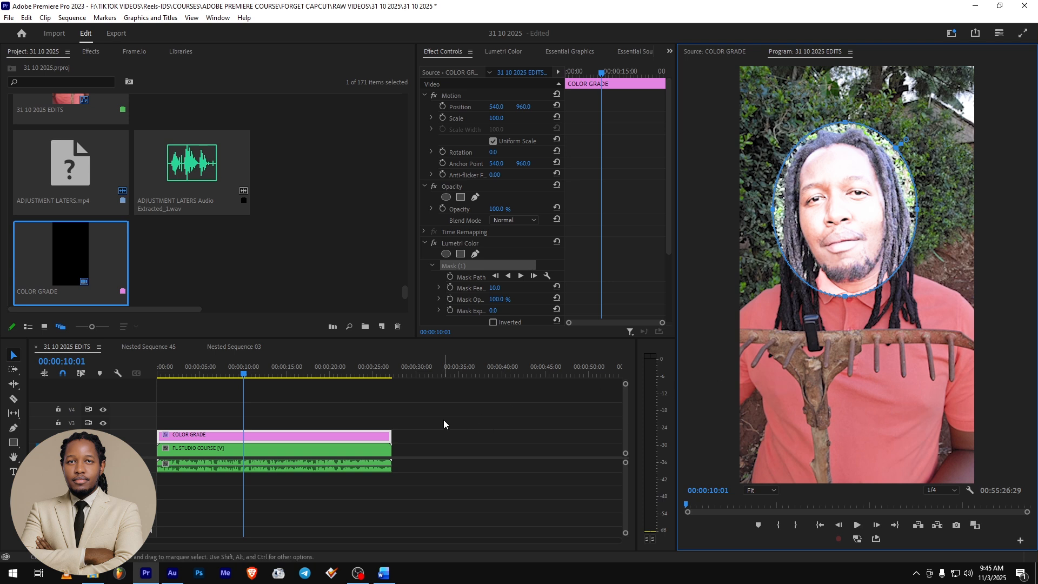
# Bring the mask's settings into view and widen the effect controls area so the parameter names are fully readable.
pyautogui.click(369, 518)
pyautogui.scroll(-5, 454, 272)
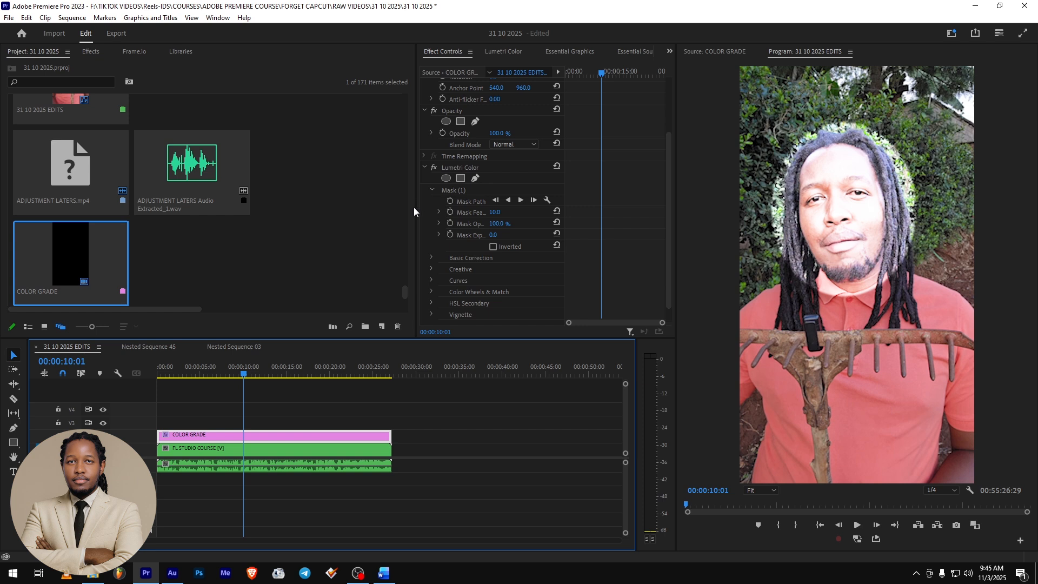
pyautogui.moveTo(415, 211); pyautogui.dragTo(281, 212)
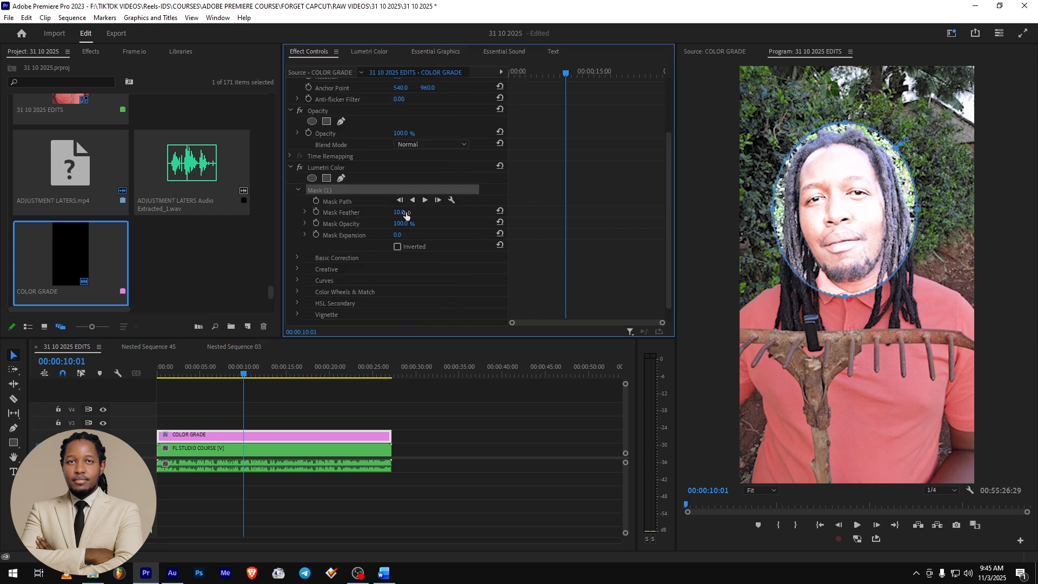
# Try a much stronger feather on the head mask, compare it with the hard edge, and undo it.
pyautogui.moveTo(399, 212); pyautogui.dragTo(510, 213)
pyautogui.click(453, 430)
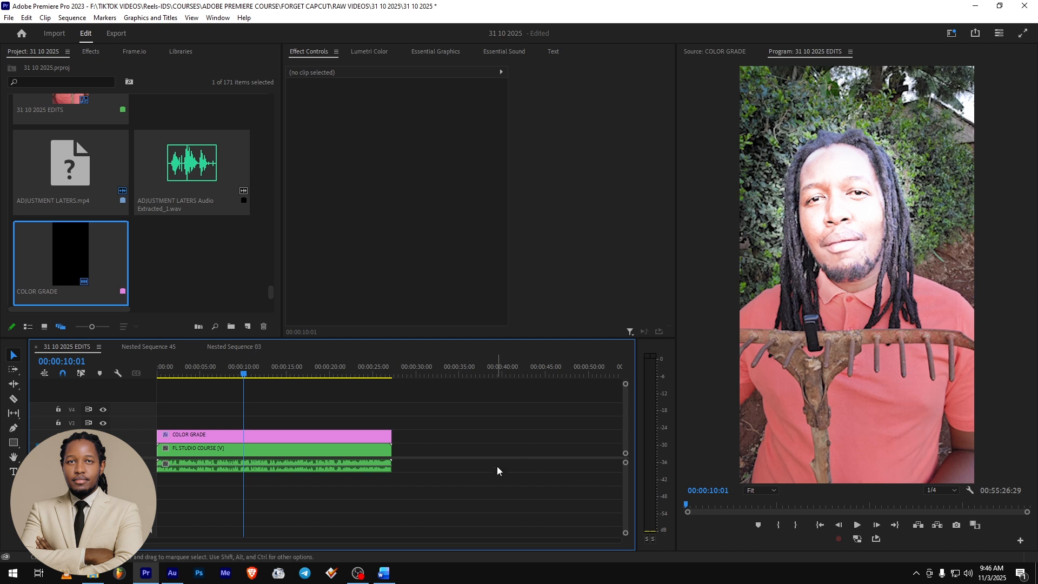
pyautogui.click(323, 438)
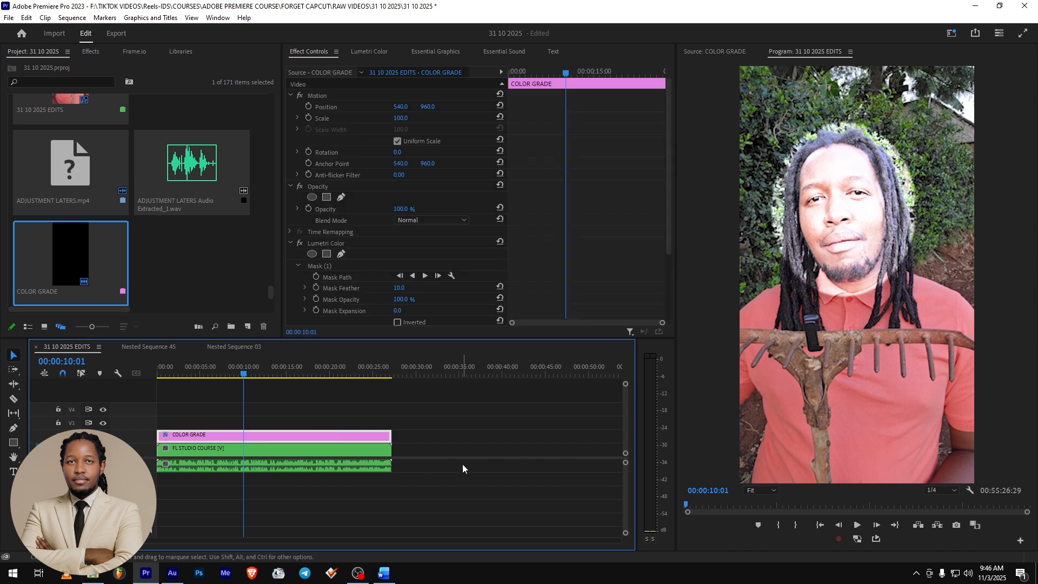
pyautogui.click(478, 448)
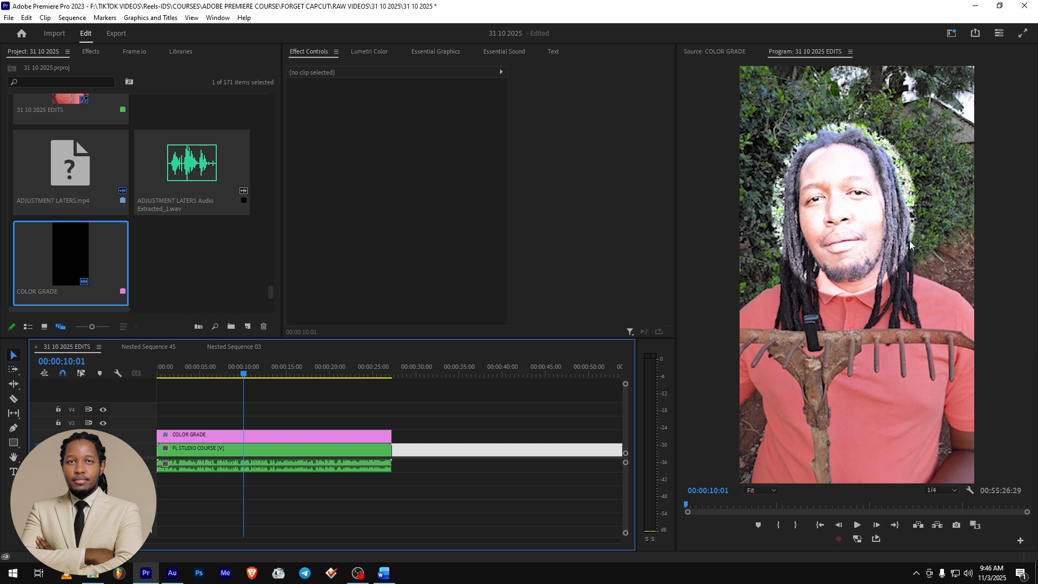
# Set the feather of the COLOR GRADE layer's head mask to 138.
pyautogui.click(387, 436)
pyautogui.moveTo(398, 288); pyautogui.dragTo(408, 289)
pyautogui.scroll(-1, 363, 308)
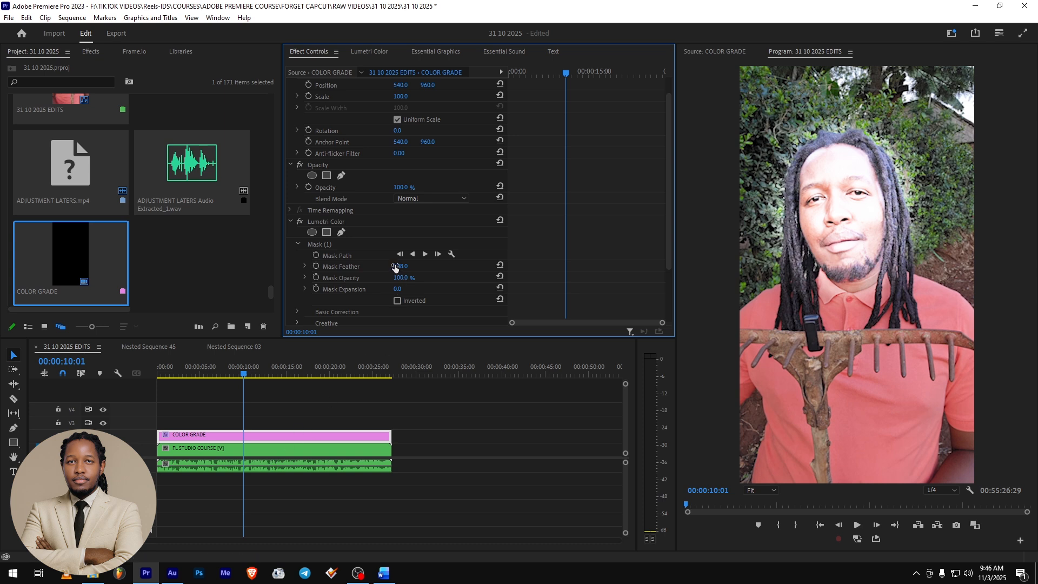
# Try the head mask's opacity at 0% and restore it to 100%.
pyautogui.moveTo(400, 277); pyautogui.dragTo(347, 278)
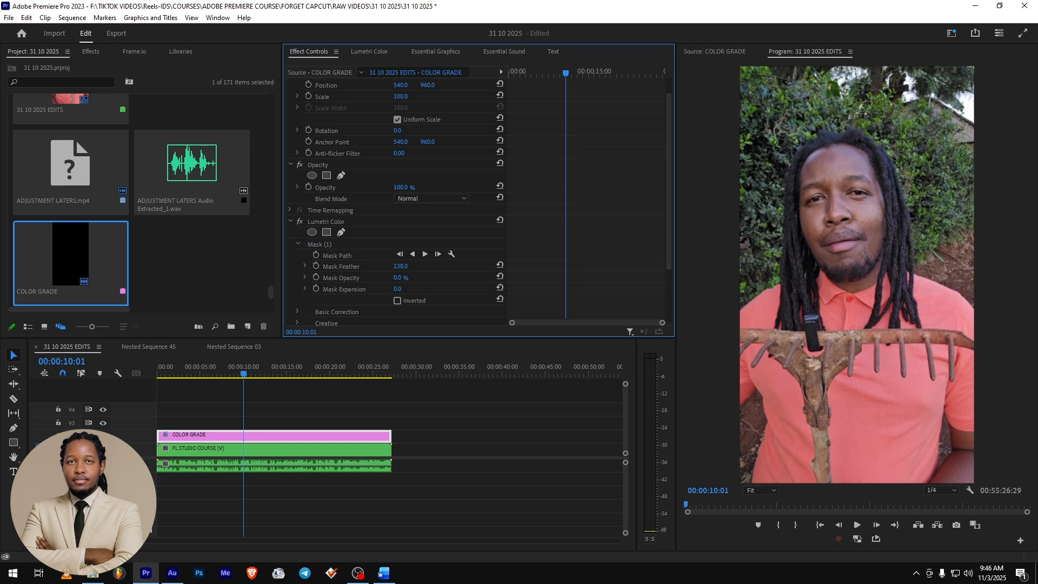
pyautogui.moveTo(346, 277); pyautogui.dragTo(379, 278)
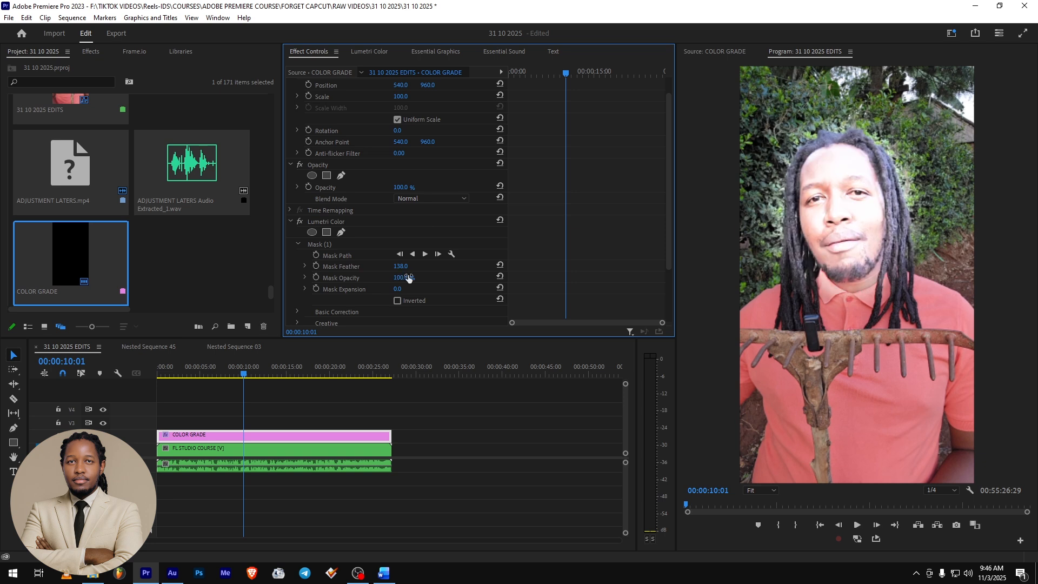
pyautogui.click(379, 51)
pyautogui.click(306, 51)
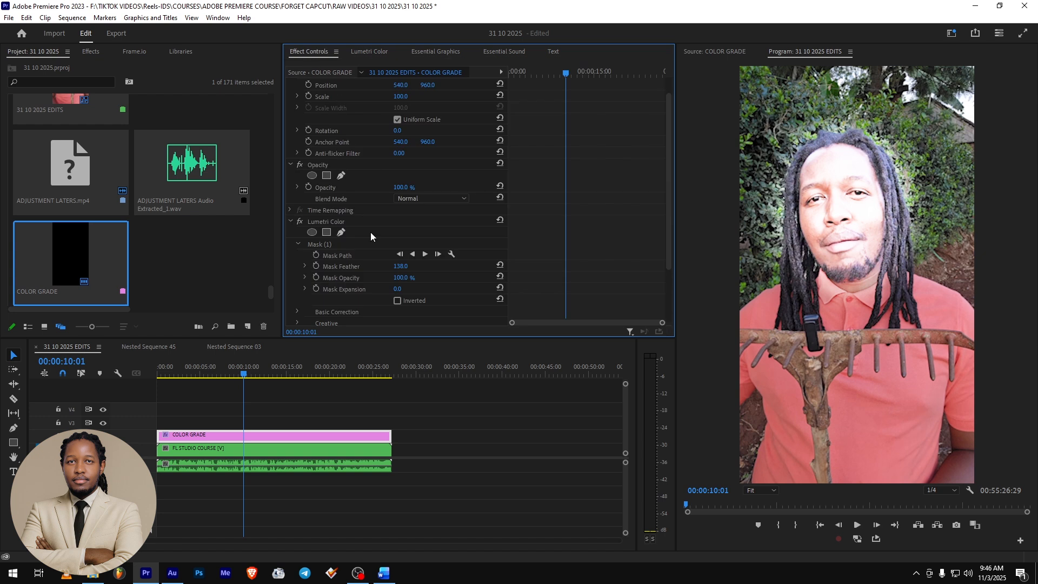
# Try mask opacities of 27% and 20%, and raise the head mask's opacity to 41%.
pyautogui.click(403, 277)
pyautogui.write('27')
pyautogui.press('Return')
pyautogui.click(400, 277)
pyautogui.write('20')
pyautogui.press('Return')
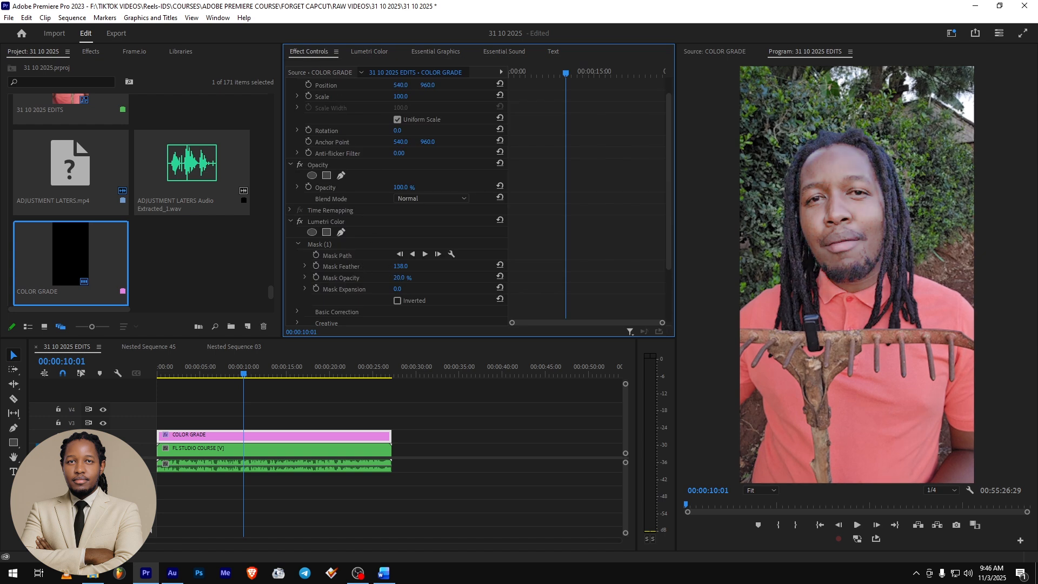
pyautogui.moveTo(399, 277); pyautogui.dragTo(407, 277)
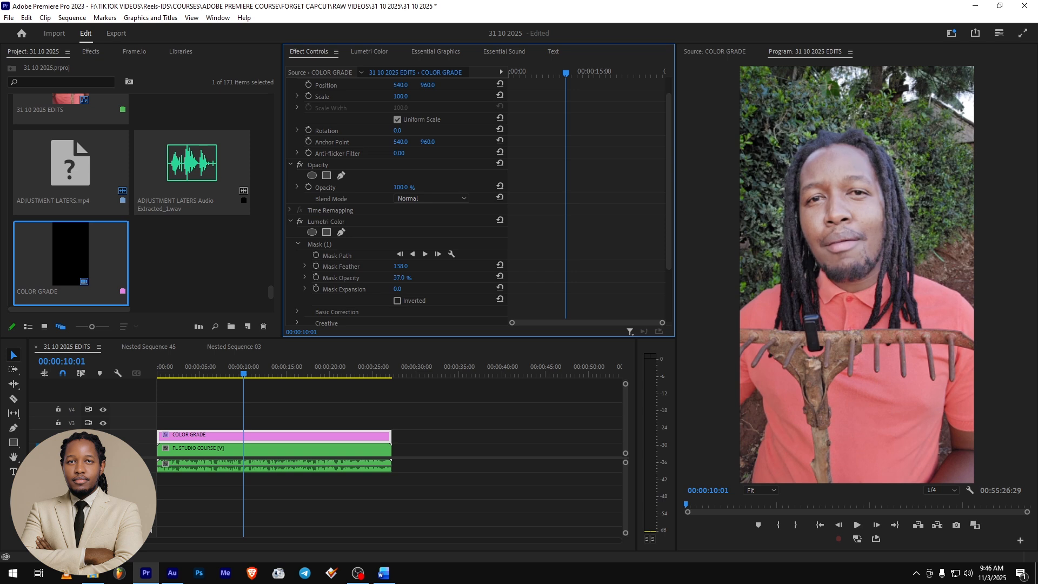
pyautogui.scroll(-2, 352, 218)
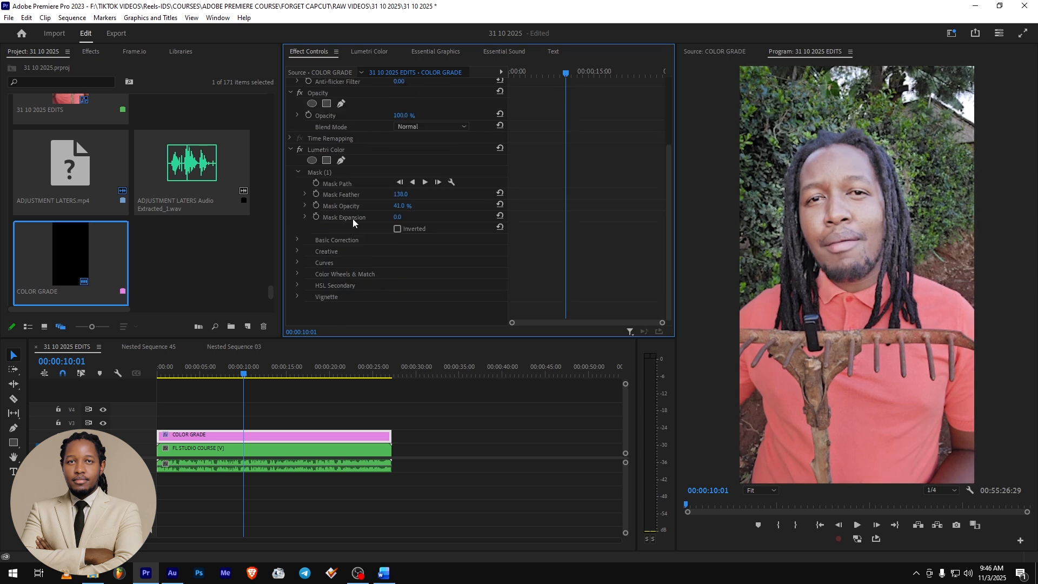
# Try shrinking the head mask with an expansion of -160, and settle the mask expansion at -43.
pyautogui.moveTo(403, 217); pyautogui.dragTo(328, 217)
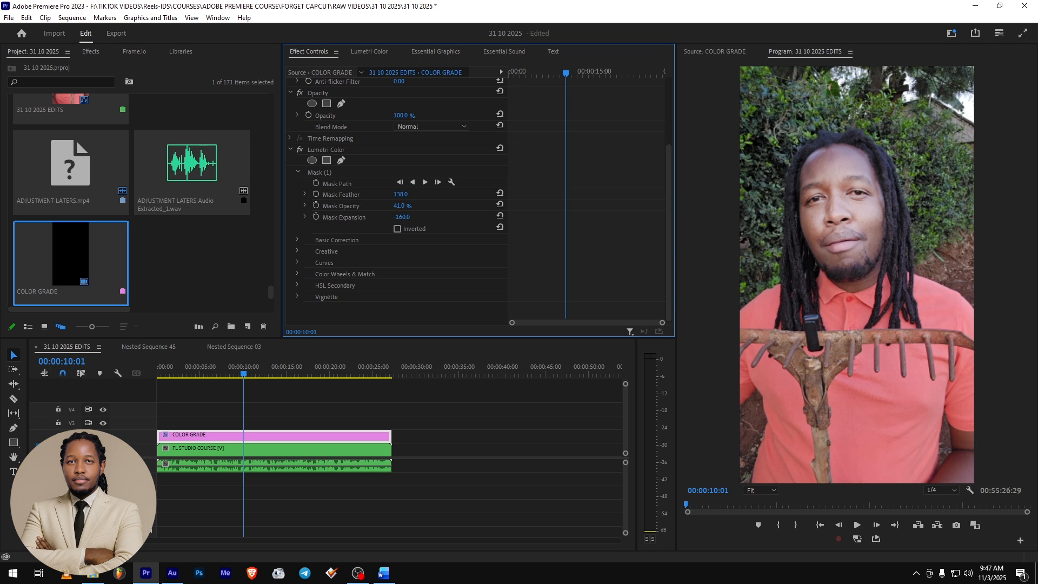
pyautogui.moveTo(316, 217); pyautogui.dragTo(381, 217)
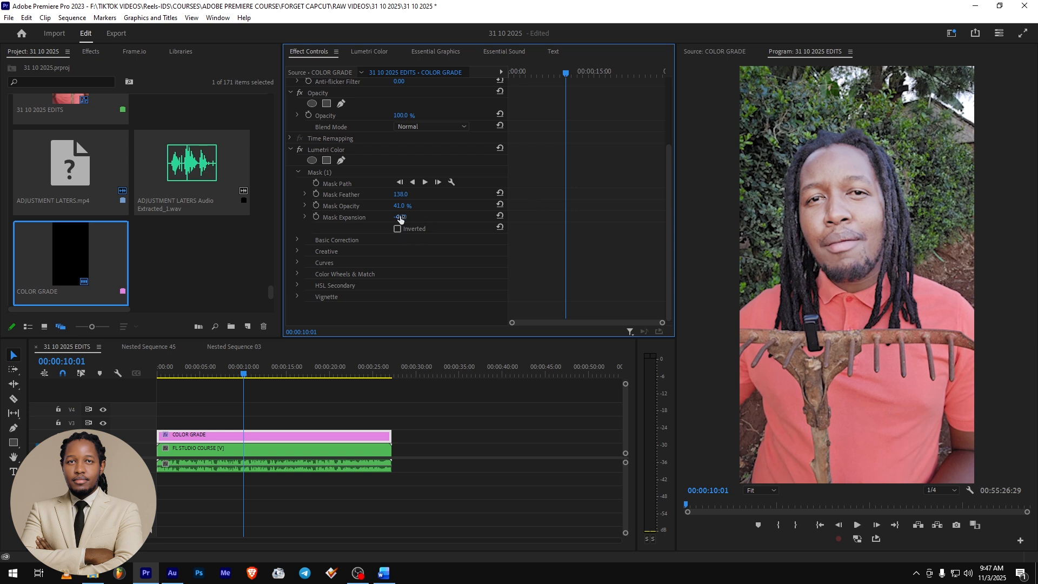
pyautogui.moveTo(400, 218); pyautogui.dragTo(389, 219)
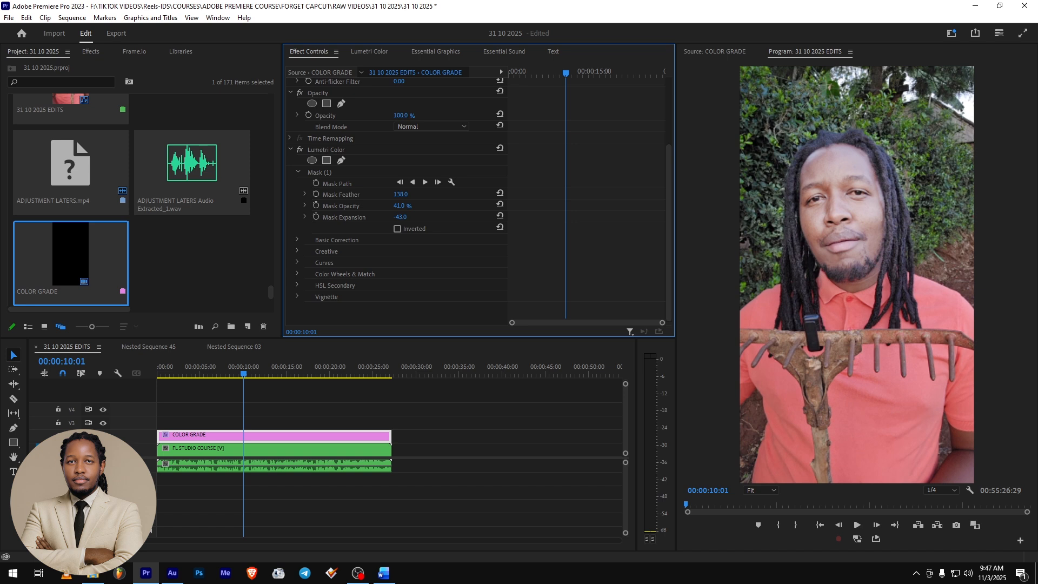
# Raise the mask opacity to 100%, try inverting the mask, and turn the inversion off again.
pyautogui.moveTo(403, 206); pyautogui.dragTo(419, 206)
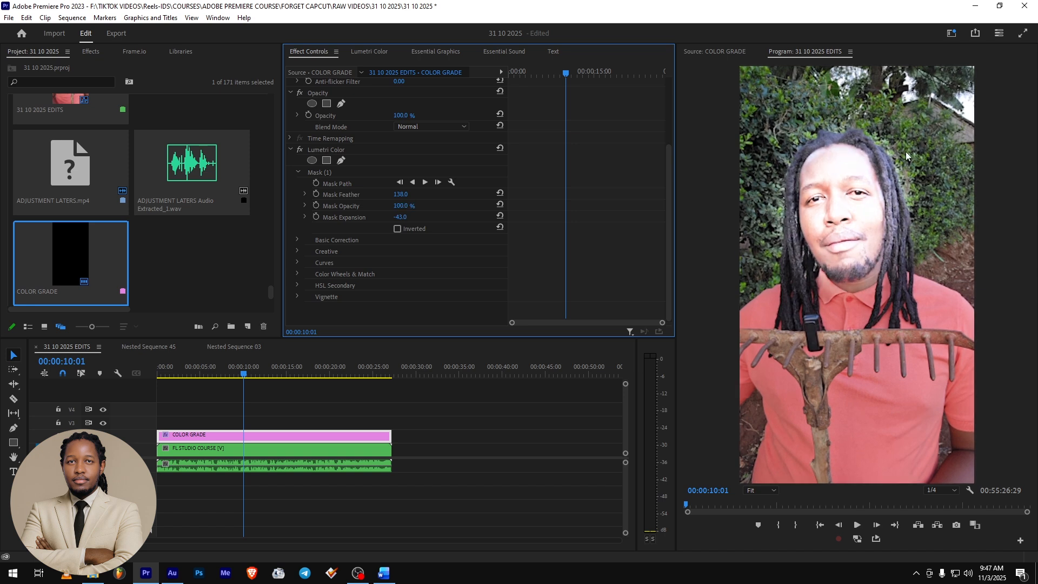
pyautogui.click(396, 229)
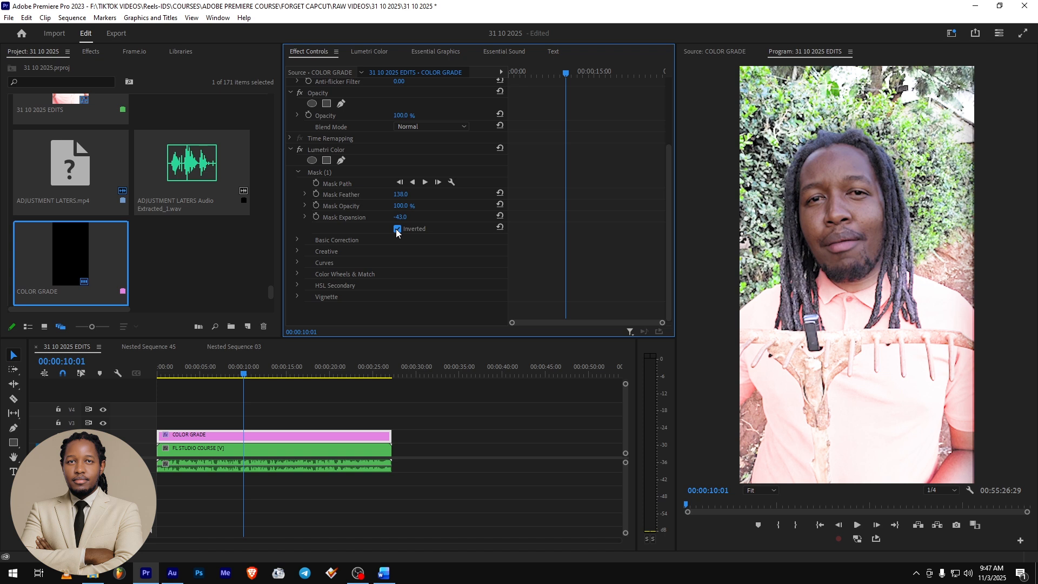
pyautogui.click(396, 229)
# Reduce the head mask's opacity to 0% and raise it to 29%.
pyautogui.click(401, 206)
pyautogui.write('0')
pyautogui.press('Return')
pyautogui.moveTo(403, 206); pyautogui.dragTo(406, 207)
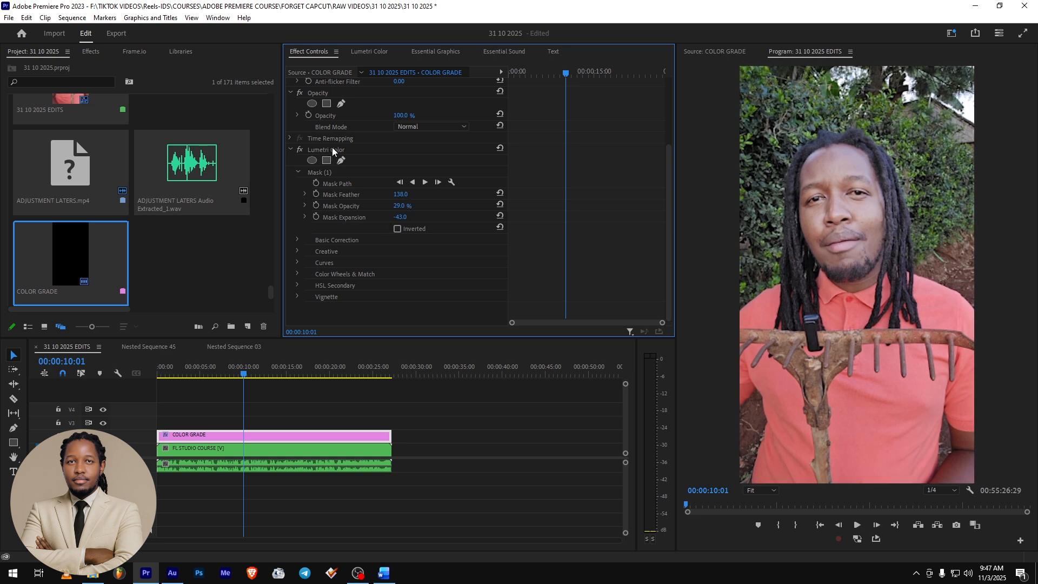
# Try warm and cool temperatures down to -100 and a slight tint shift on the masked area, and reset both to 0.
pyautogui.click(333, 151)
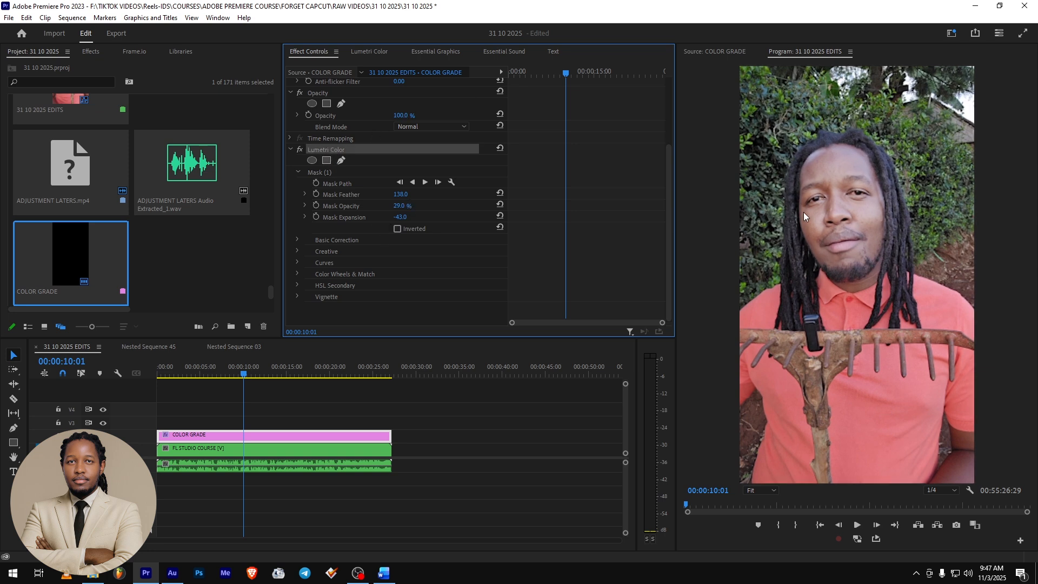
pyautogui.click(368, 53)
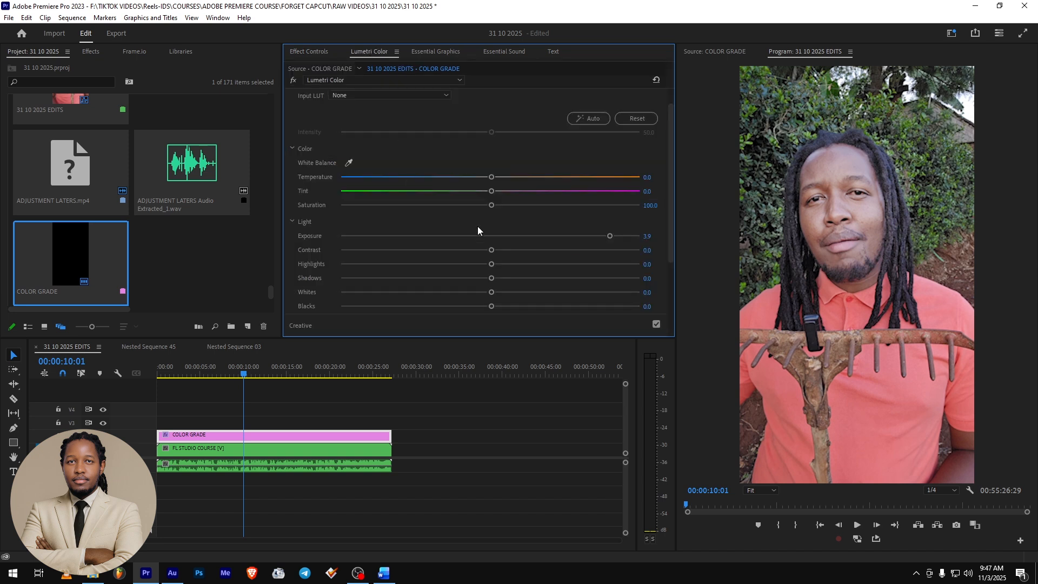
pyautogui.moveTo(490, 180); pyautogui.dragTo(540, 180)
pyautogui.moveTo(657, 179); pyautogui.dragTo(270, 180)
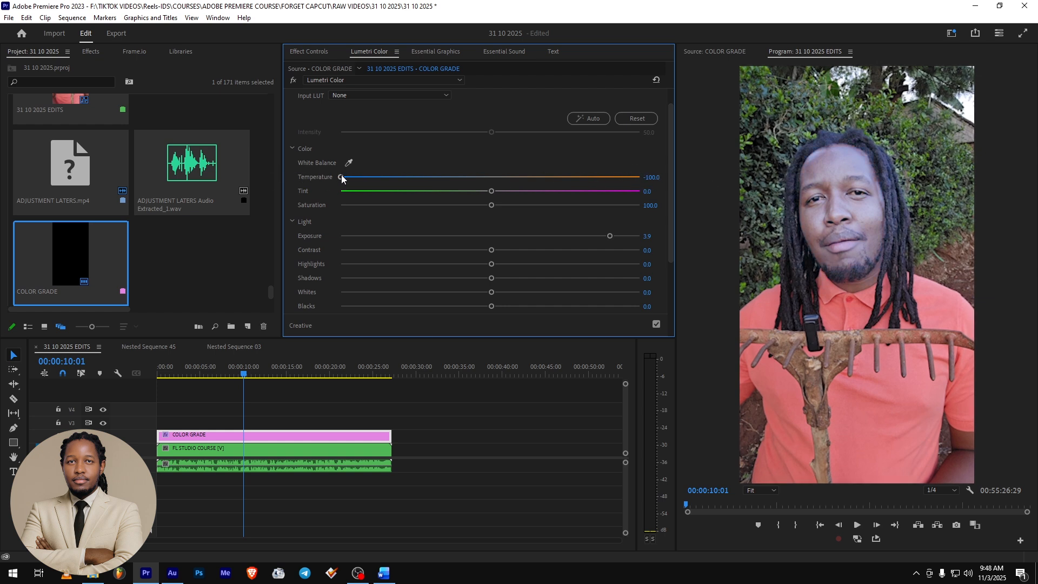
pyautogui.moveTo(491, 190)
pyautogui.mouseDown()
pyautogui.moveTo(236, 190)
pyautogui.moveTo(719, 195)
pyautogui.moveTo(486, 192)
pyautogui.mouseUp()
pyautogui.doubleClick(490, 178)
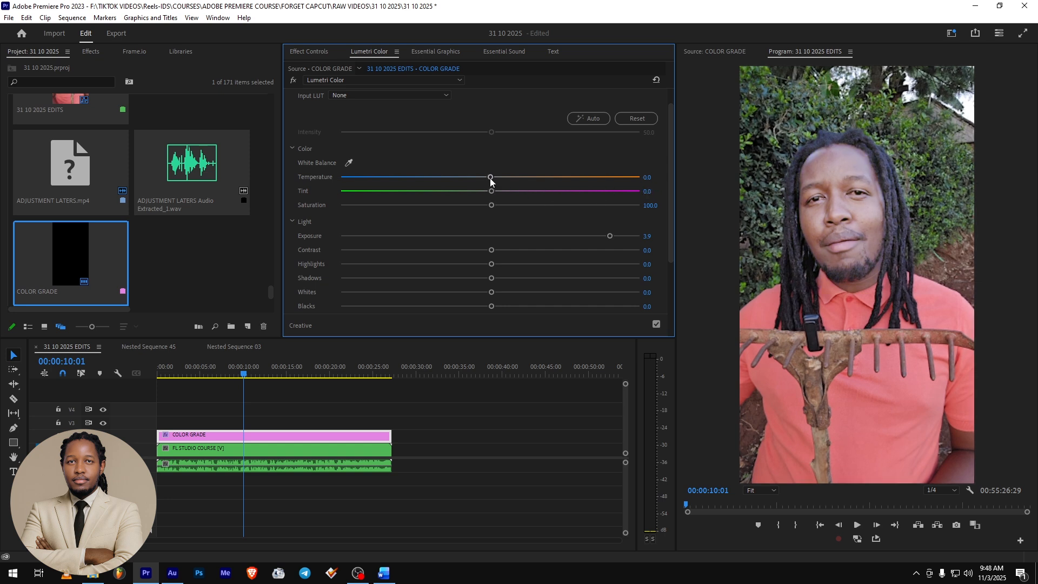
# Warm the masked area to a temperature of 14.8 and return the playhead to the start of the sequence.
pyautogui.moveTo(490, 176); pyautogui.dragTo(508, 175)
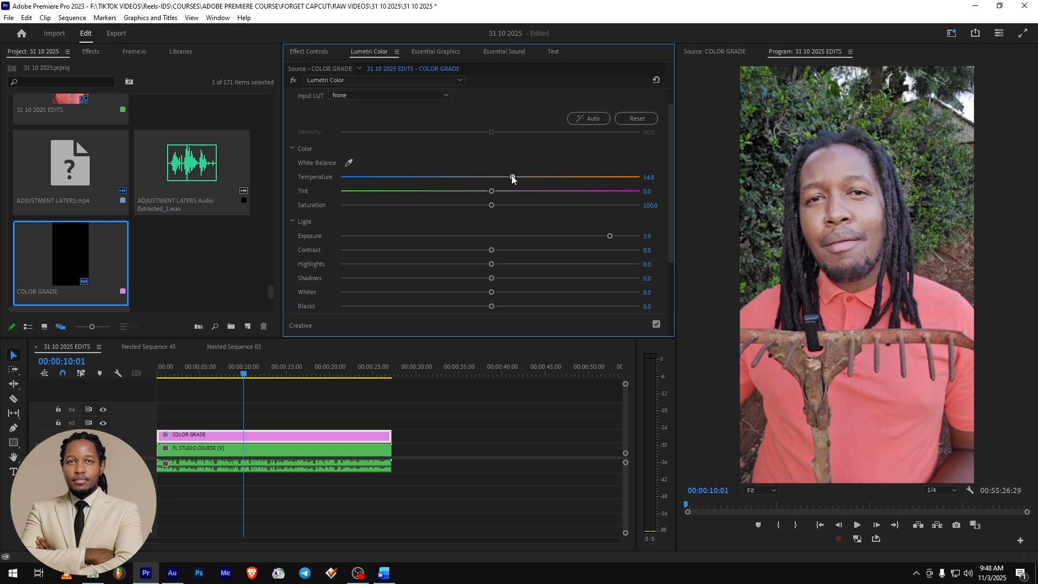
pyautogui.click(229, 436)
pyautogui.press('Home')
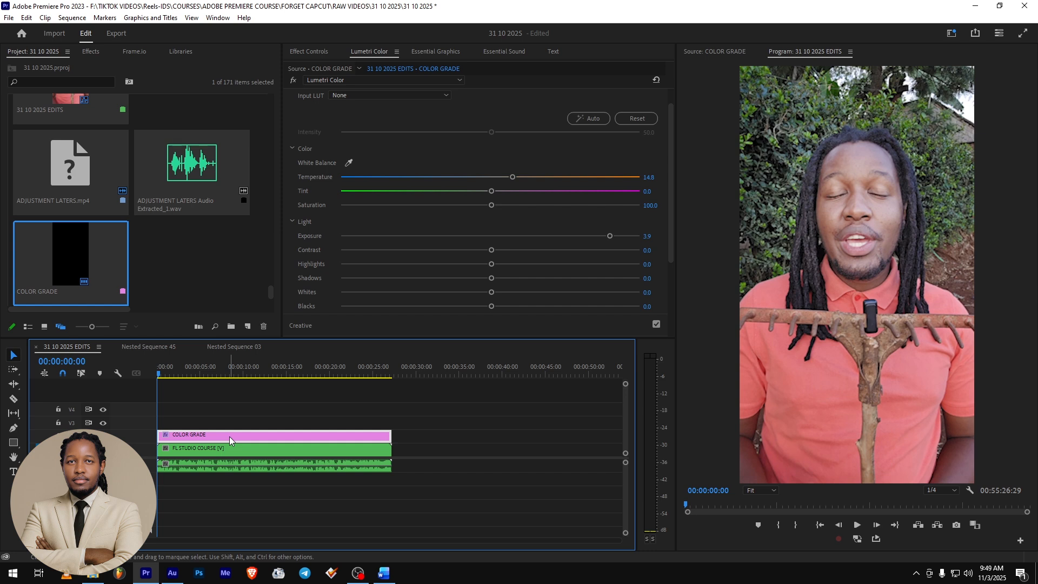
# Set the head mask's opacity to 100% and widen its ellipse past both sides of the frame, raising its lower edge slightly.
pyautogui.click(309, 51)
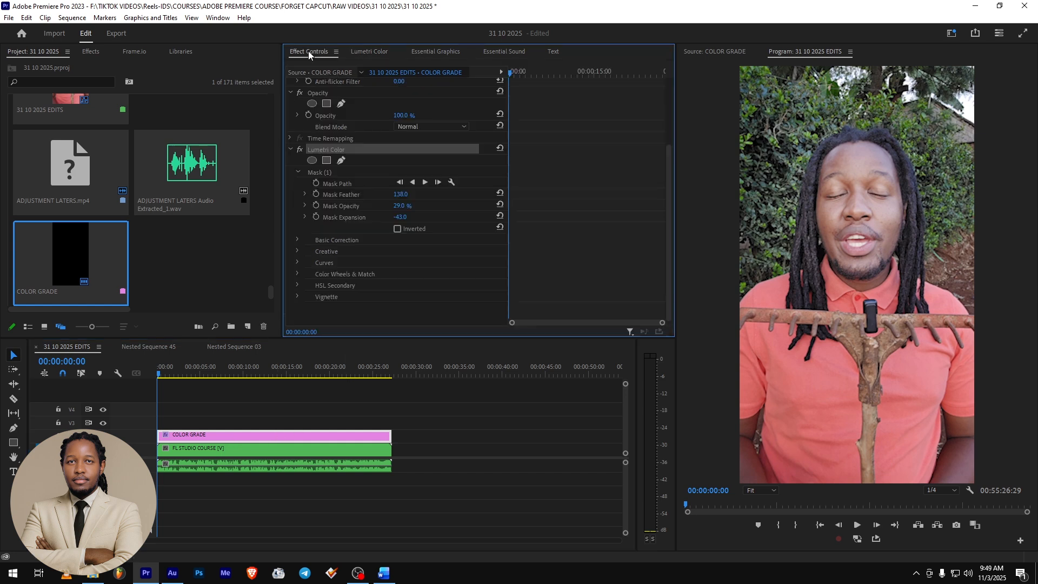
pyautogui.click(400, 205)
pyautogui.write('100')
pyautogui.press('Return')
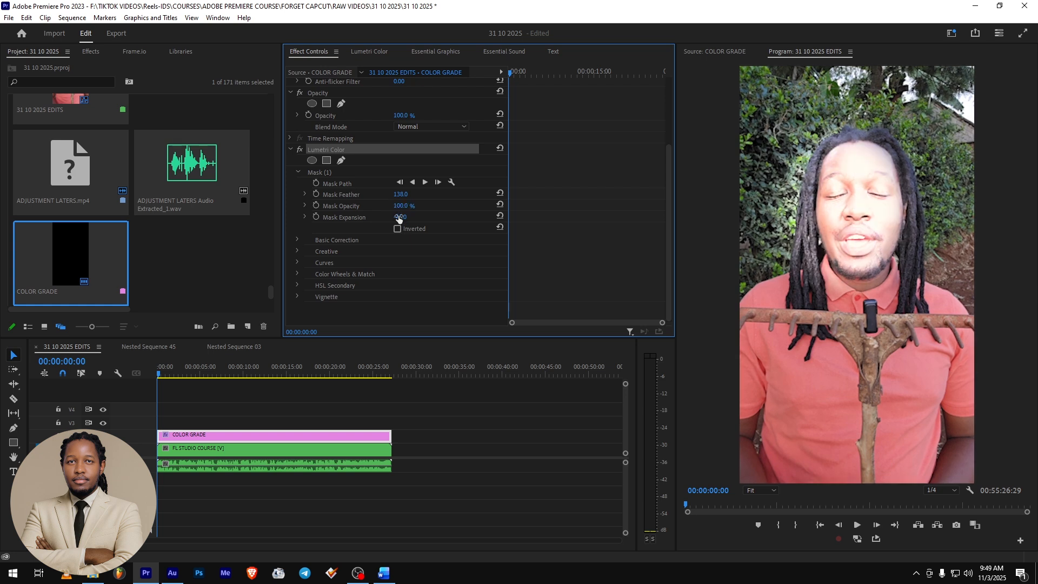
pyautogui.click(318, 172)
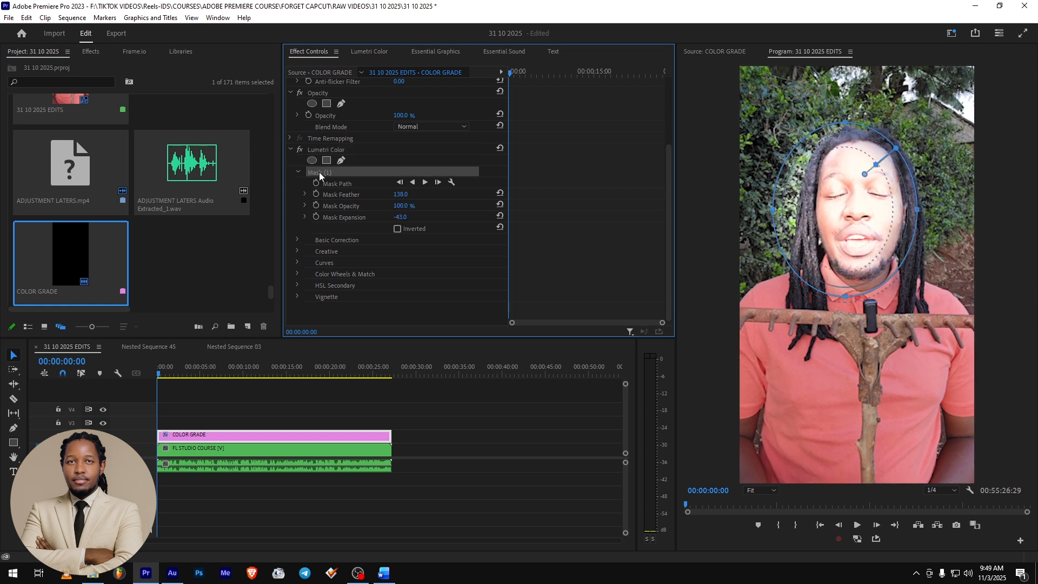
pyautogui.click(777, 217)
pyautogui.moveTo(777, 217); pyautogui.dragTo(730, 210)
pyautogui.moveTo(919, 214); pyautogui.dragTo(987, 209)
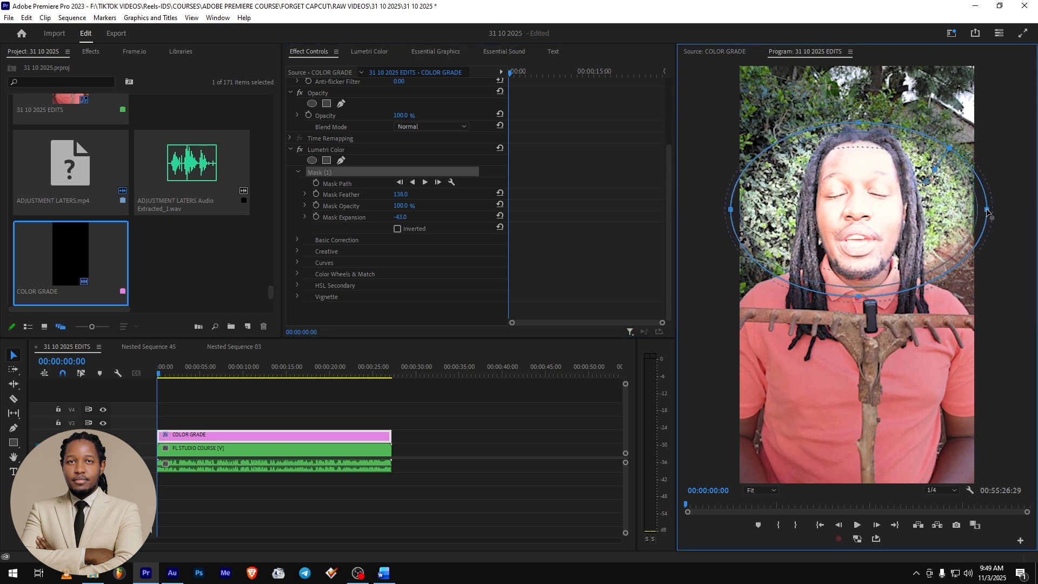
pyautogui.moveTo(859, 296); pyautogui.dragTo(858, 286)
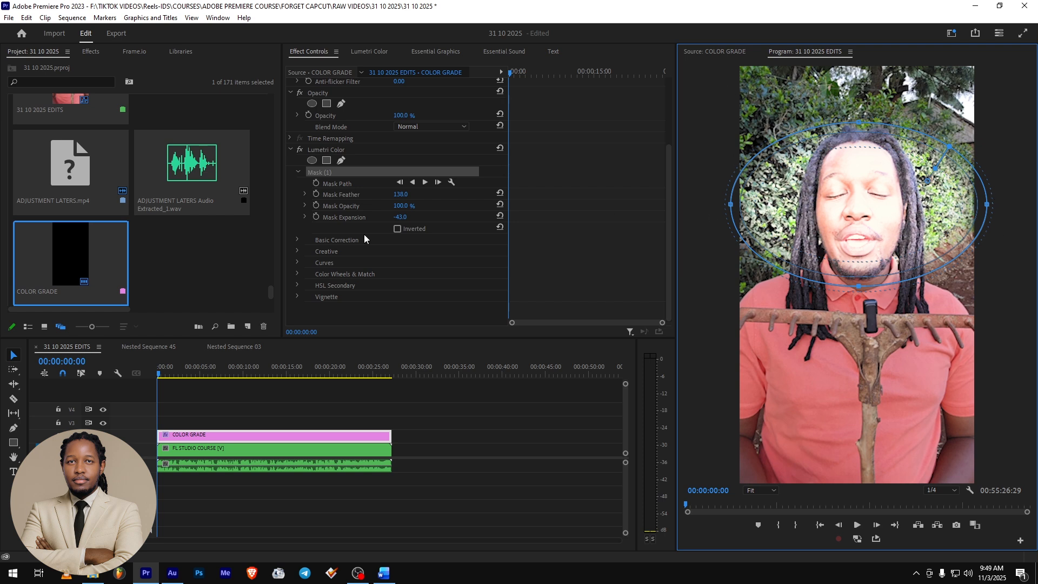
# Reduce the widened mask's opacity to 13%.
pyautogui.click(401, 206)
pyautogui.write('10')
pyautogui.press('Return')
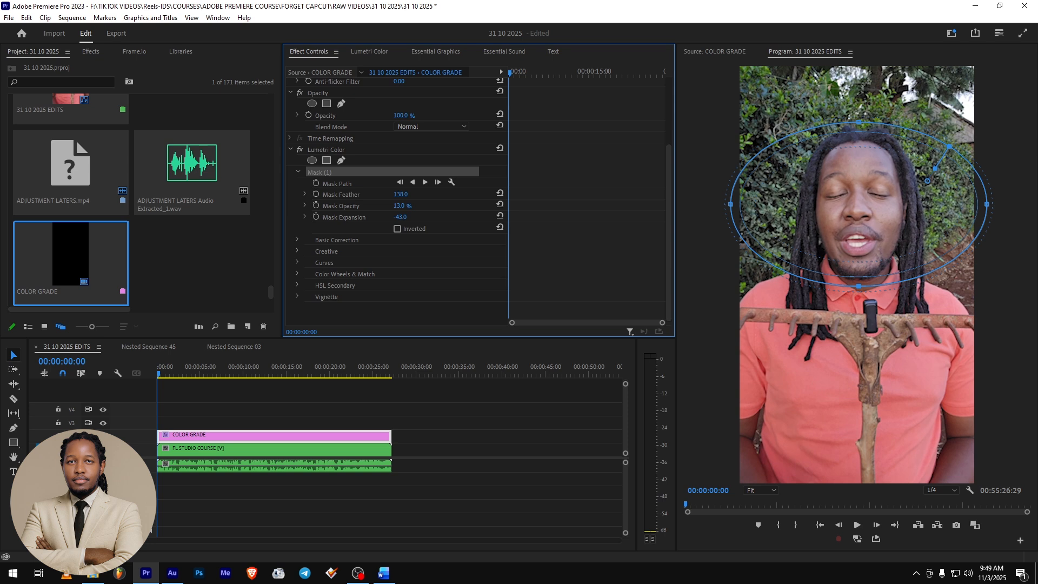
# Play the sequence from the start to 00:00:04:19 and toggle the COLOR GRADE layer's Lumetri Color effect to compare the footage.
pyautogui.press('space')
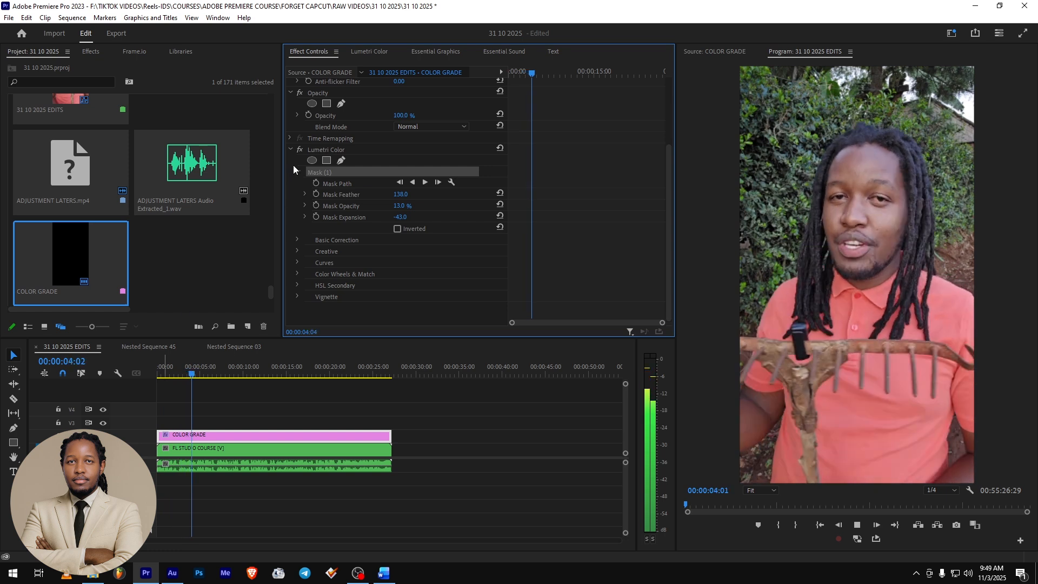
pyautogui.click(462, 466)
pyautogui.click(242, 439)
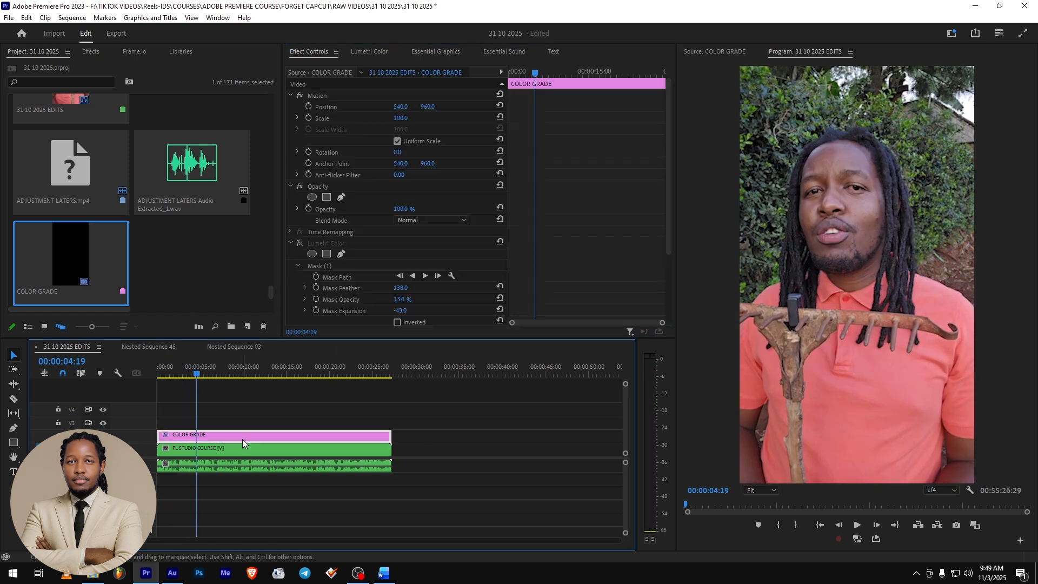
pyautogui.click(299, 243)
pyautogui.click(299, 241)
pyautogui.click(299, 241)
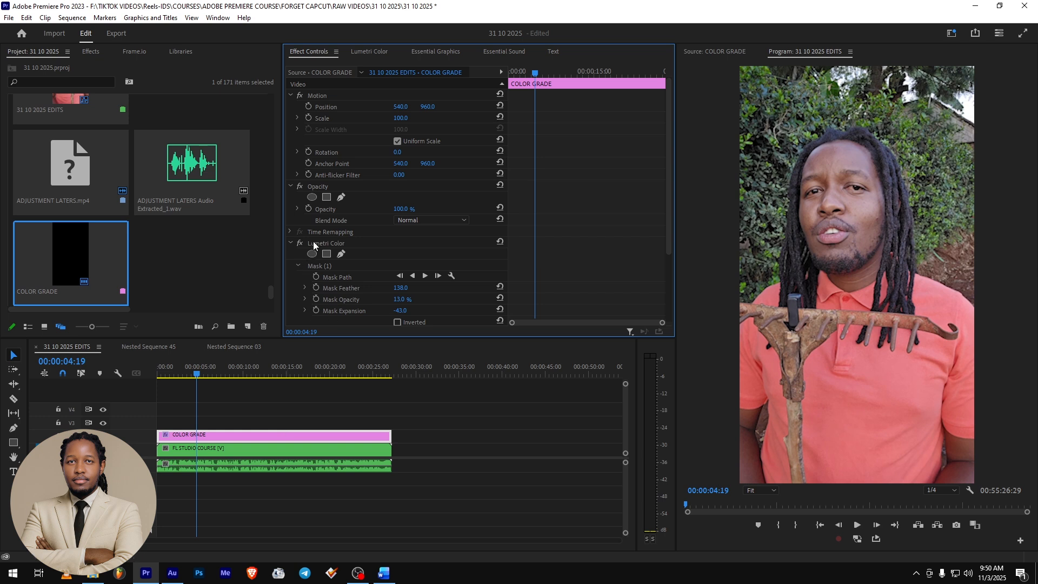
# Try blend modes including Darker Color, Overlay and Hard Mix on the COLOR GRADE adjustment layer.
pyautogui.click(406, 221)
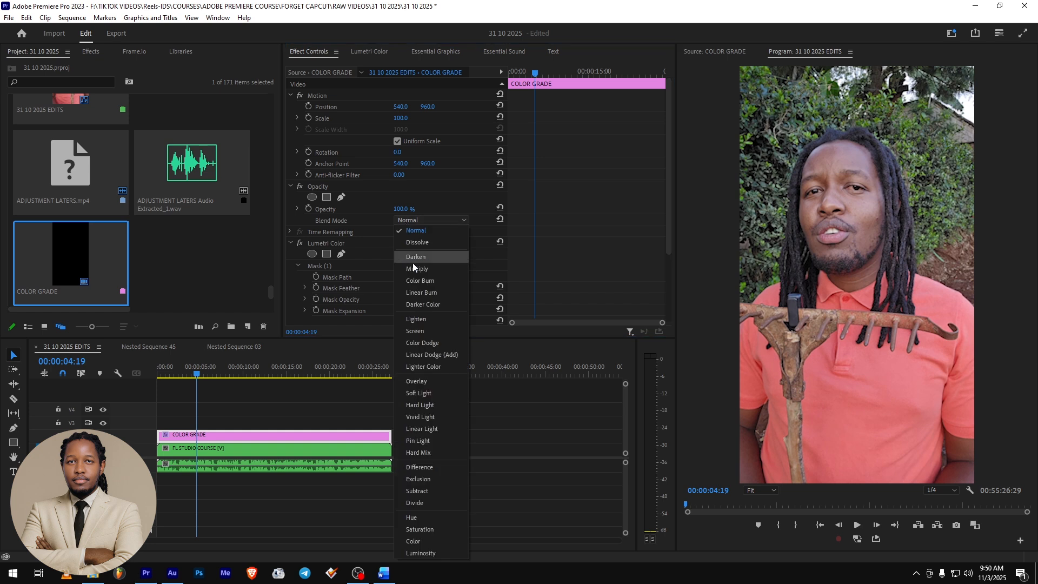
pyautogui.click(413, 263)
pyautogui.click(421, 222)
pyautogui.click(420, 302)
pyautogui.click(424, 219)
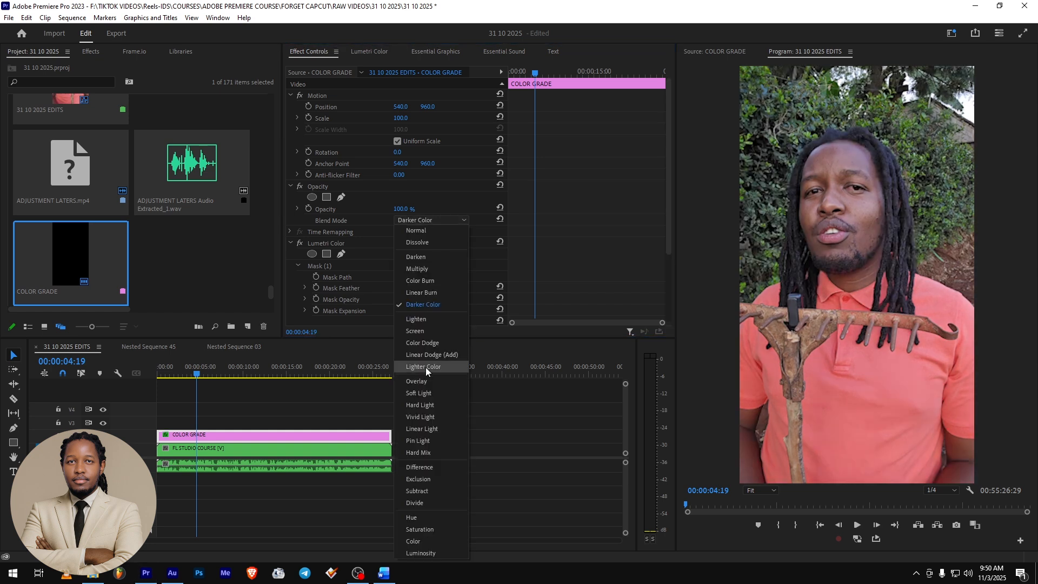
pyautogui.click(421, 375)
pyautogui.click(416, 222)
pyautogui.click(417, 449)
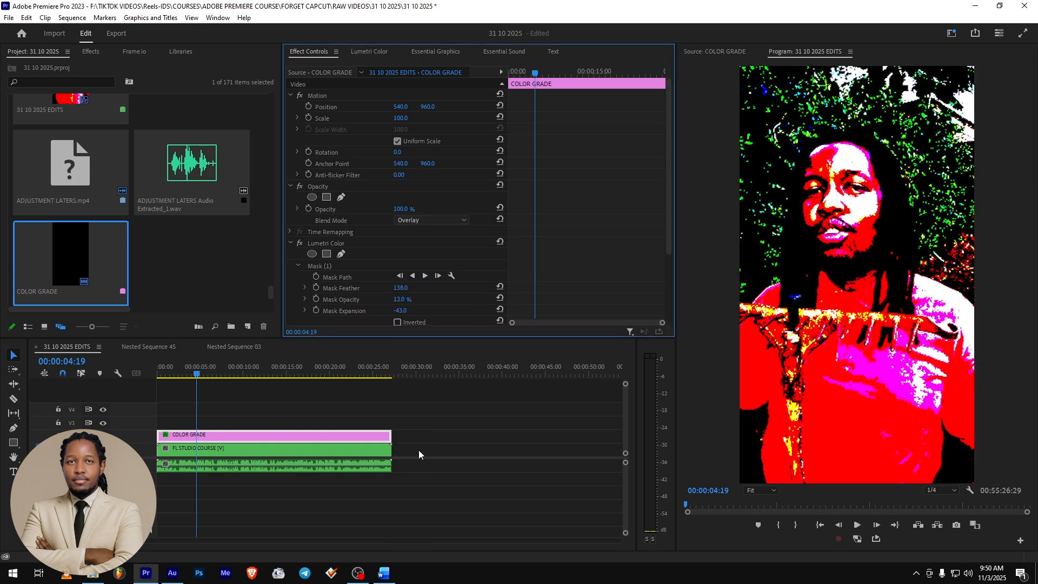
# Try the Exclusion, Hue, Saturation and Luminosity blend modes on the adjustment layer and restore Normal.
pyautogui.click(419, 219)
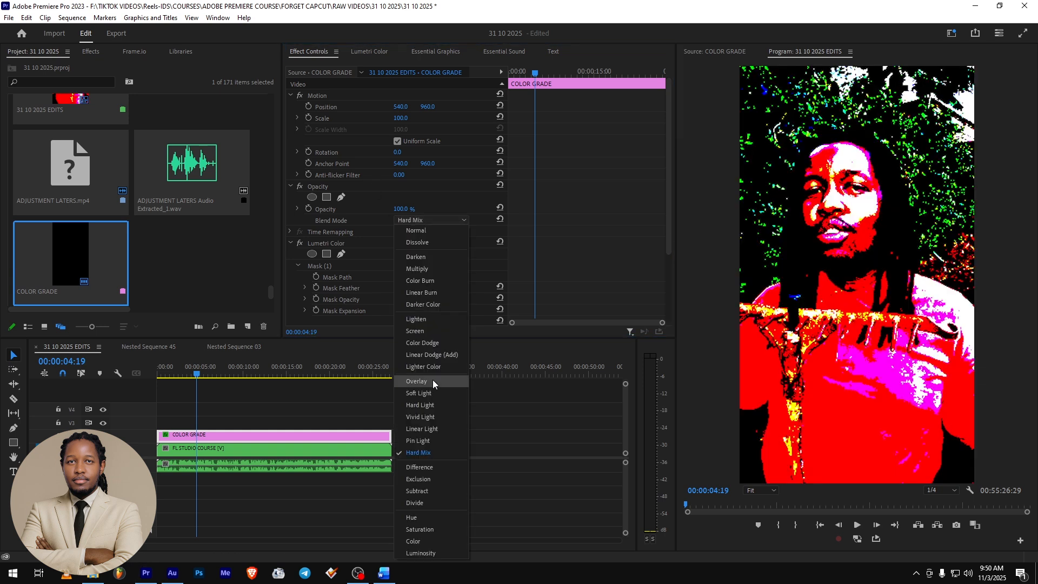
pyautogui.click(419, 467)
pyautogui.click(427, 221)
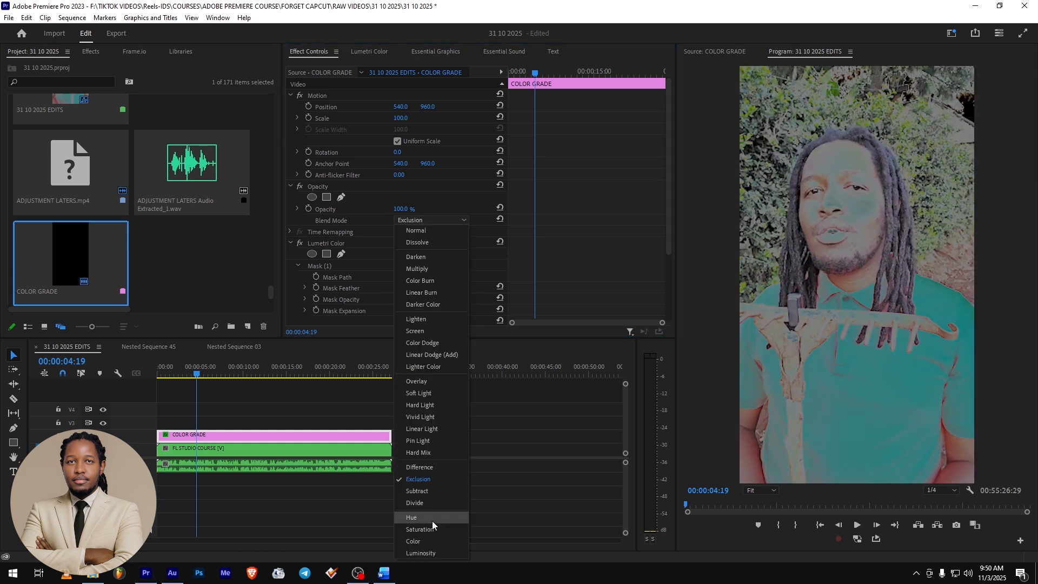
pyautogui.click(433, 521)
pyautogui.click(421, 220)
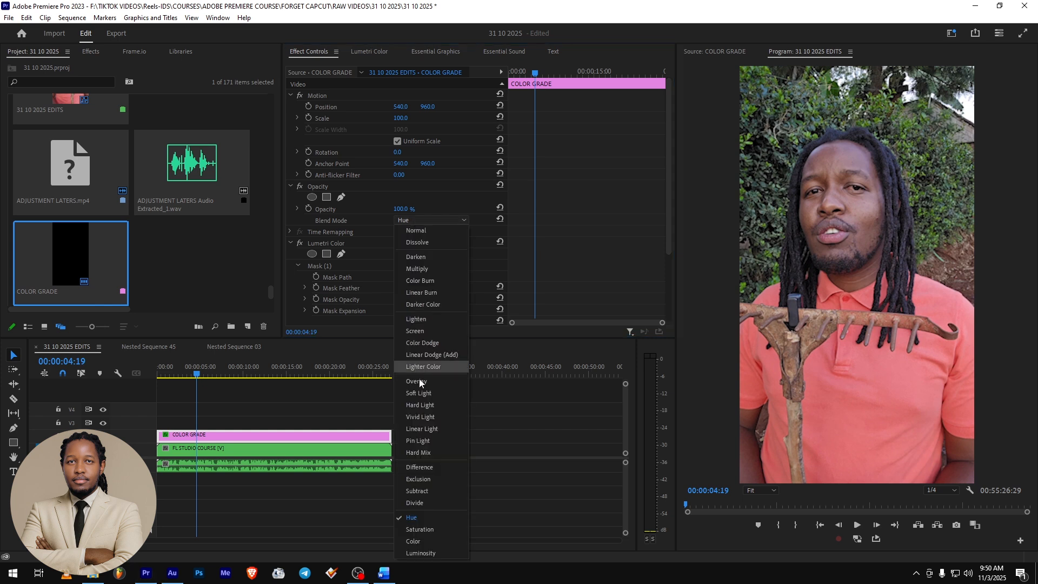
pyautogui.click(417, 528)
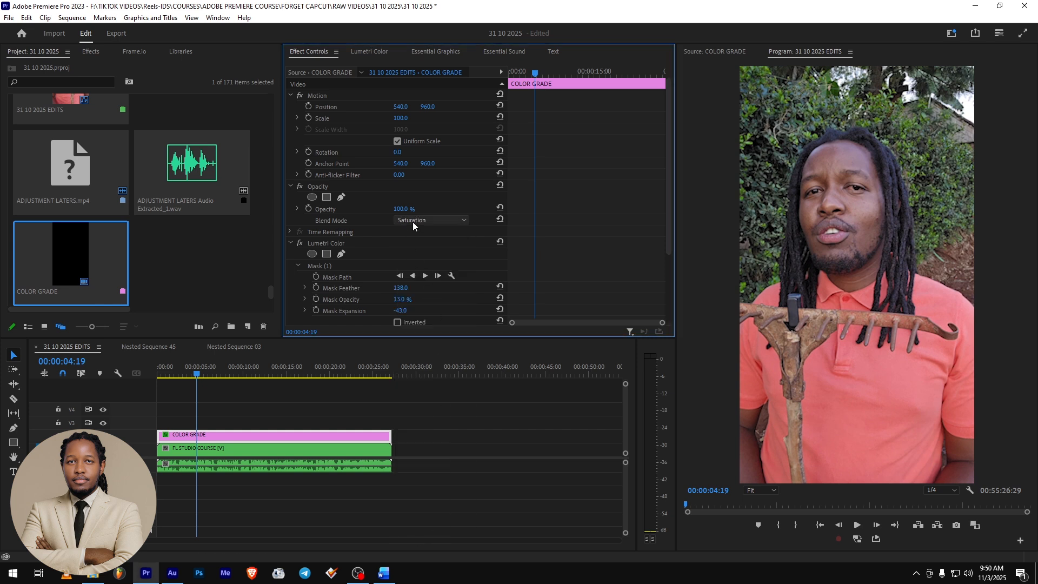
pyautogui.click(413, 219)
pyautogui.click(416, 533)
pyautogui.click(428, 219)
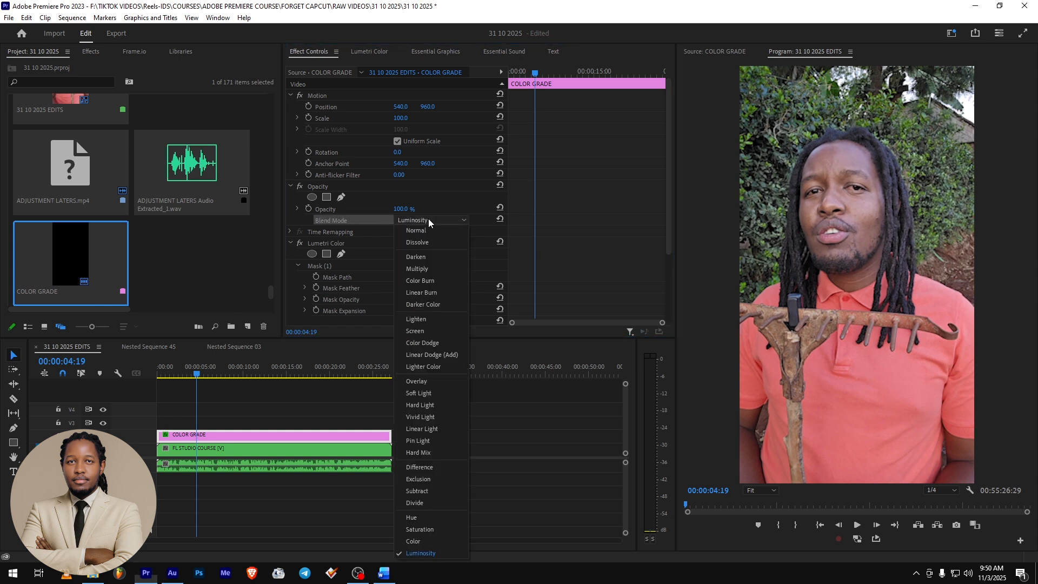
pyautogui.click(425, 231)
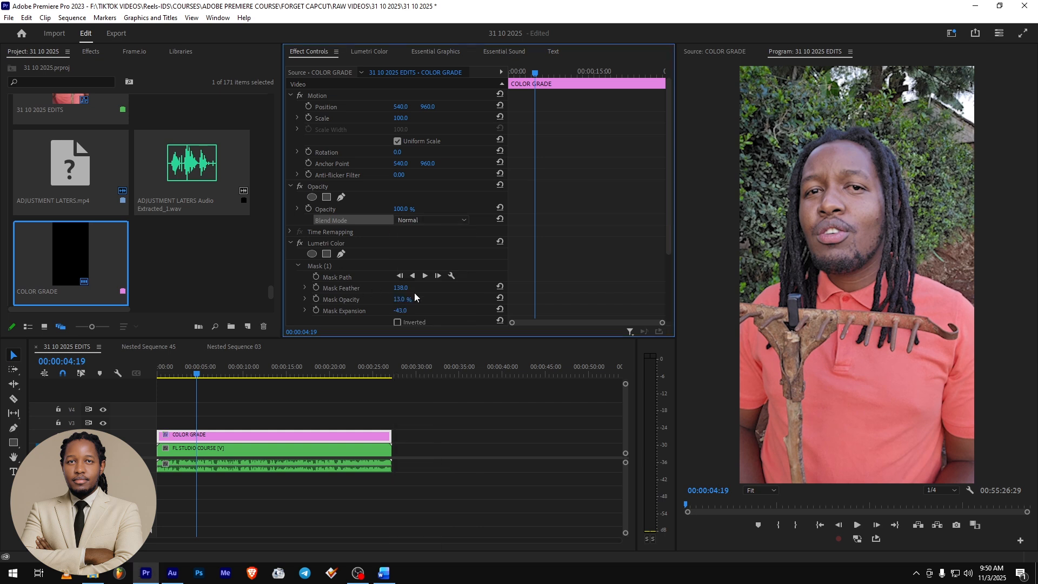
# Raise the mask opacity to 100% and lower it to 84%.
pyautogui.click(396, 298)
pyautogui.write('100')
pyautogui.press('Return')
pyautogui.moveTo(409, 299); pyautogui.dragTo(400, 299)
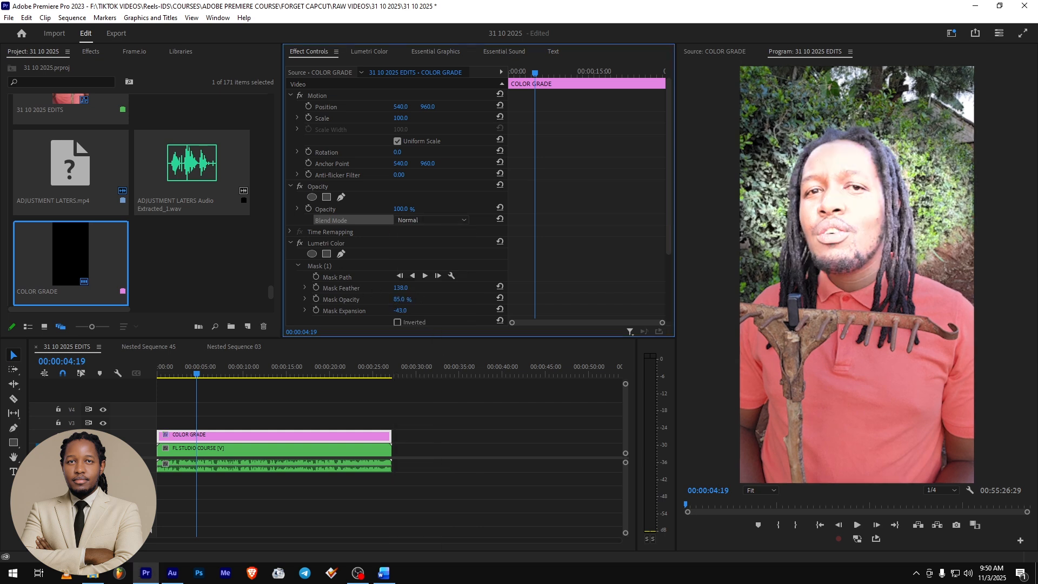
# Set the adjustment layer's blend mode to Linear Burn, try its opacity at 0%, and set the opacity to 22%.
pyautogui.click(409, 220)
pyautogui.click(421, 293)
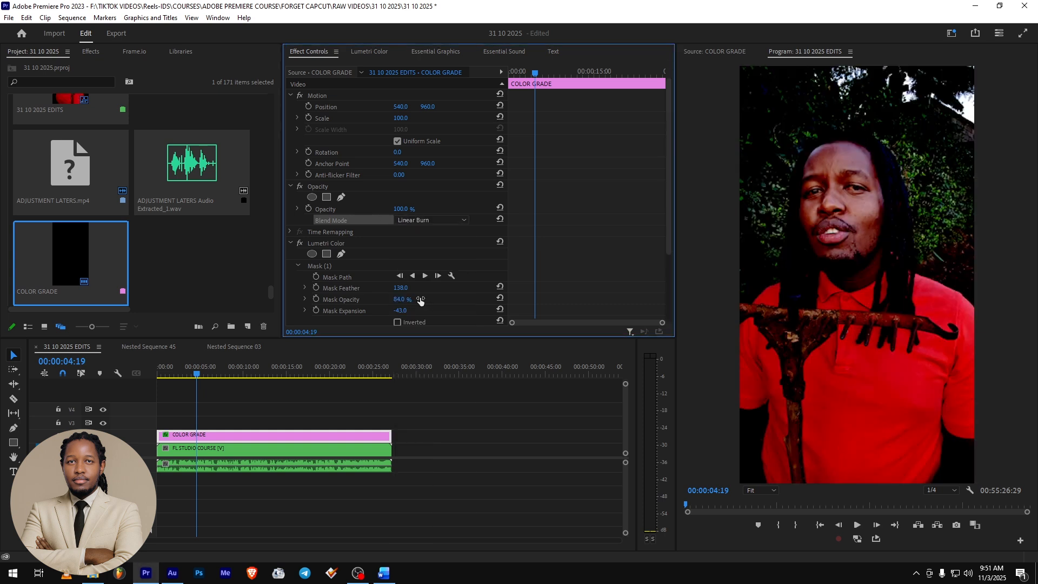
pyautogui.click(403, 209)
pyautogui.write('0')
pyautogui.press('Return')
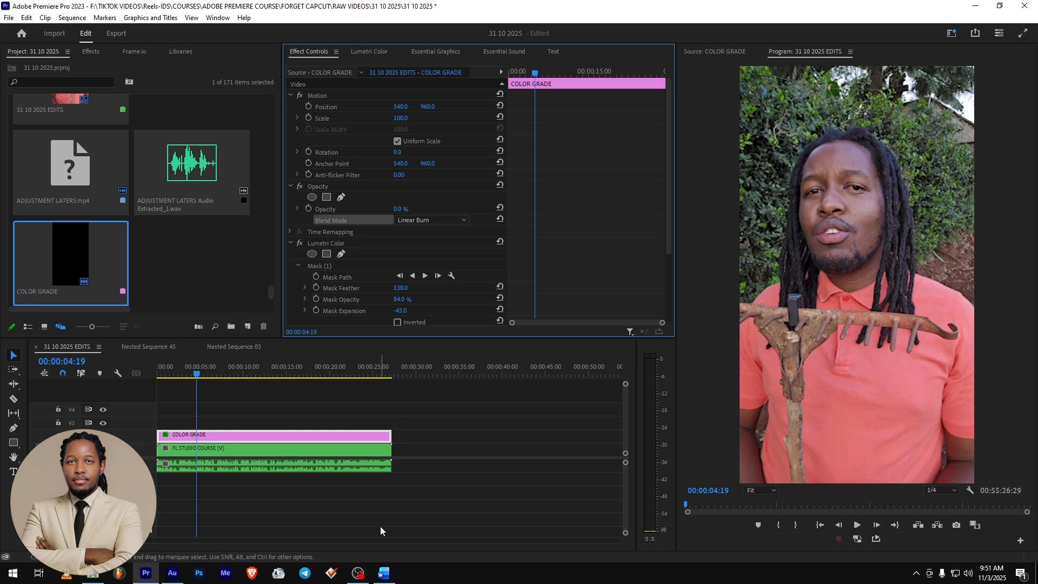
pyautogui.click(398, 209)
pyautogui.write('19')
pyautogui.press('Return')
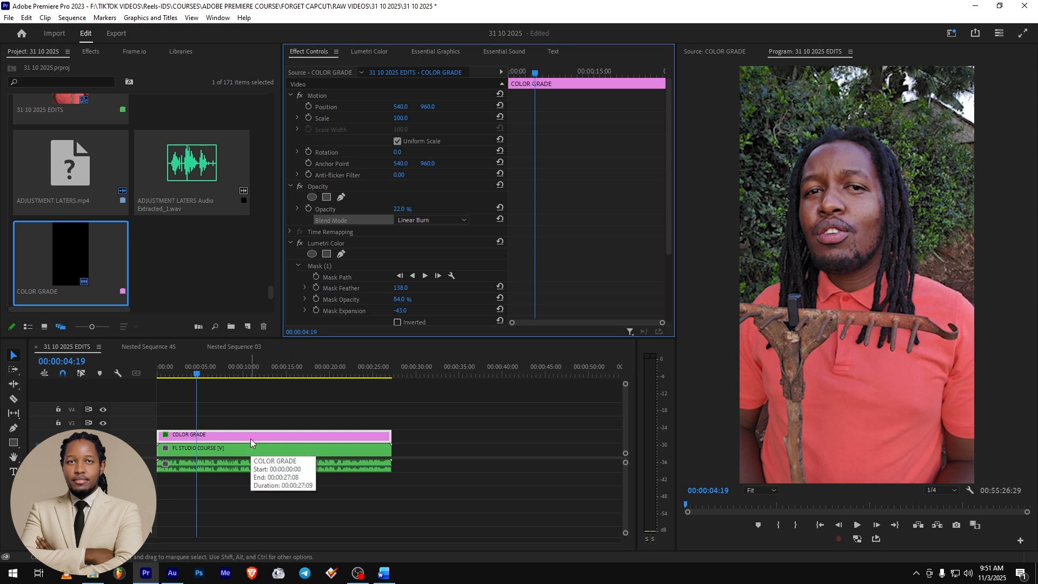
# Compare the head mask's opacity at 0% and 100% with the Linear Burn blend applied.
pyautogui.click(332, 264)
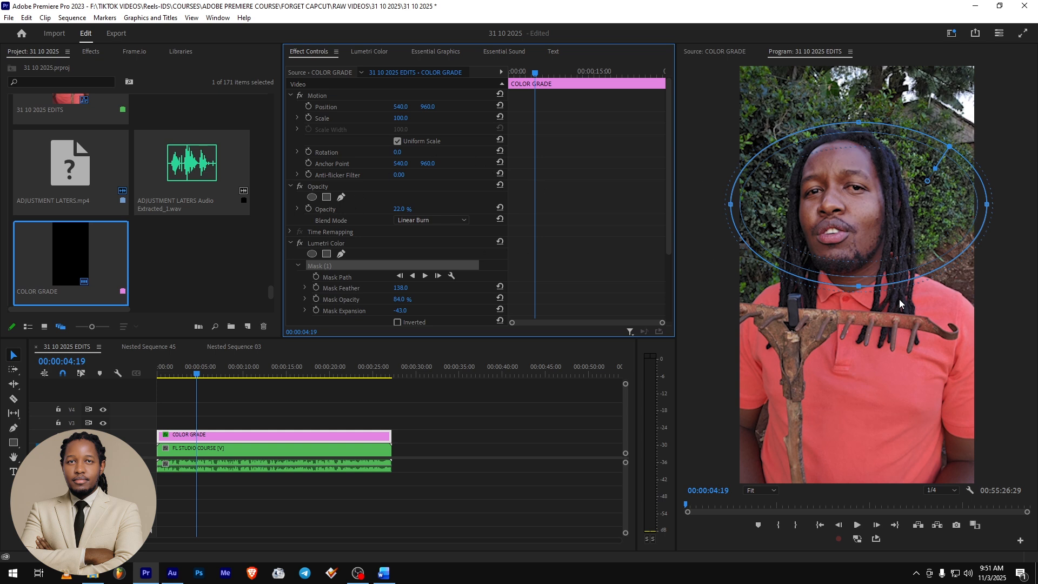
pyautogui.click(397, 300)
pyautogui.write('100')
pyautogui.press('Return')
pyautogui.click(400, 299)
pyautogui.write('0')
pyautogui.press('Return')
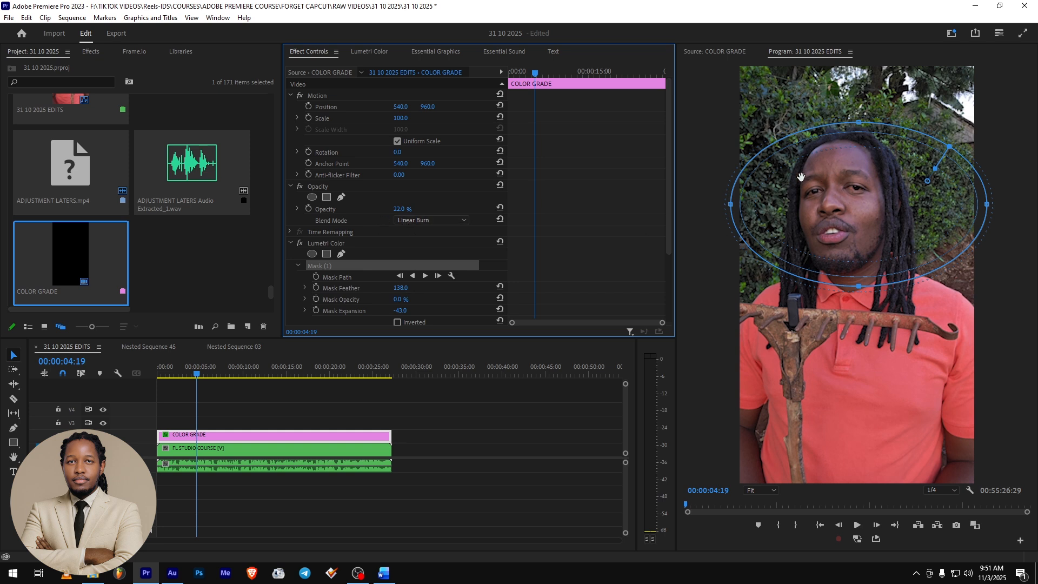
pyautogui.click(414, 303)
pyautogui.write('93')
pyautogui.press('Return')
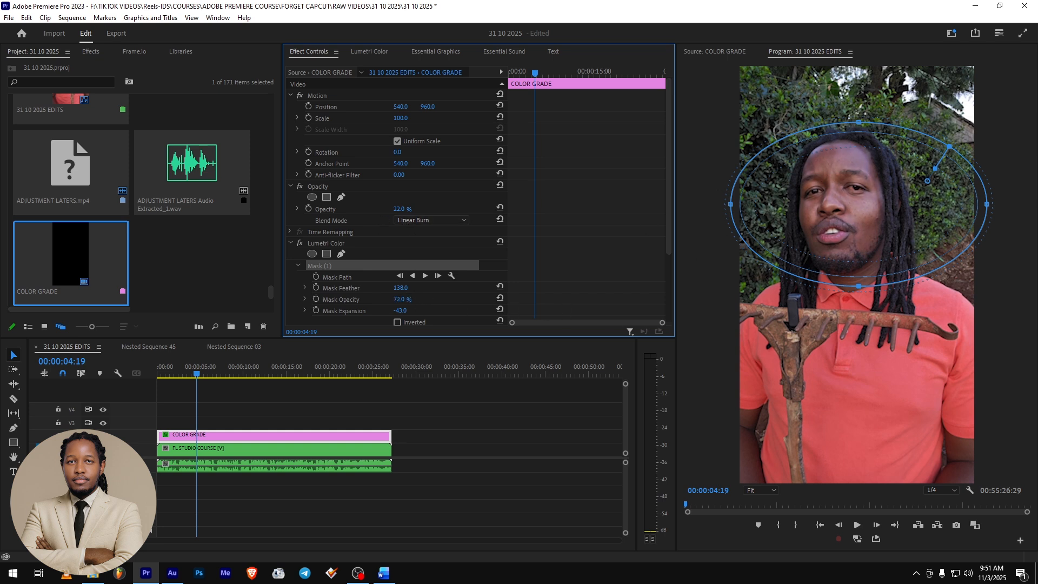
pyautogui.moveTo(400, 299); pyautogui.dragTo(378, 299)
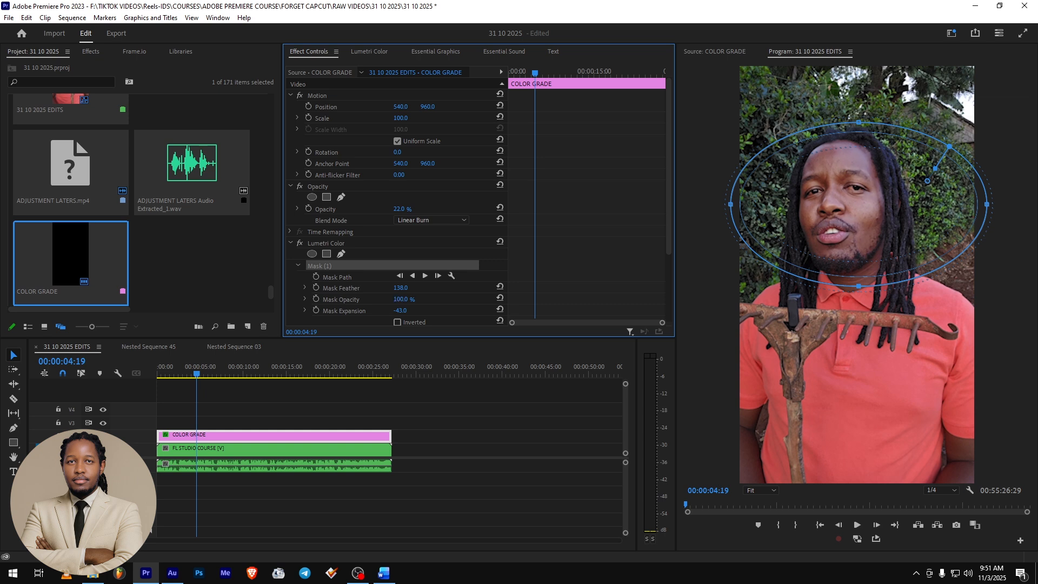
pyautogui.click(395, 449)
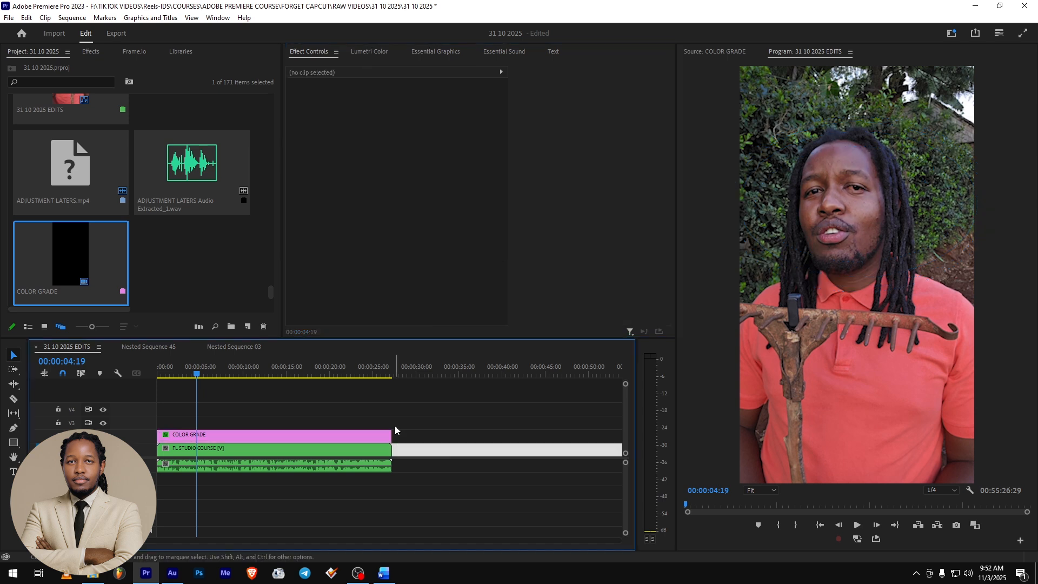
pyautogui.click(232, 436)
pyautogui.click(232, 409)
# Switch to File Explorer and open the LEAKS subfolder of the light leaks folder in VIDEO ASSETS > Video FX on drive F.
pyautogui.click(92, 574)
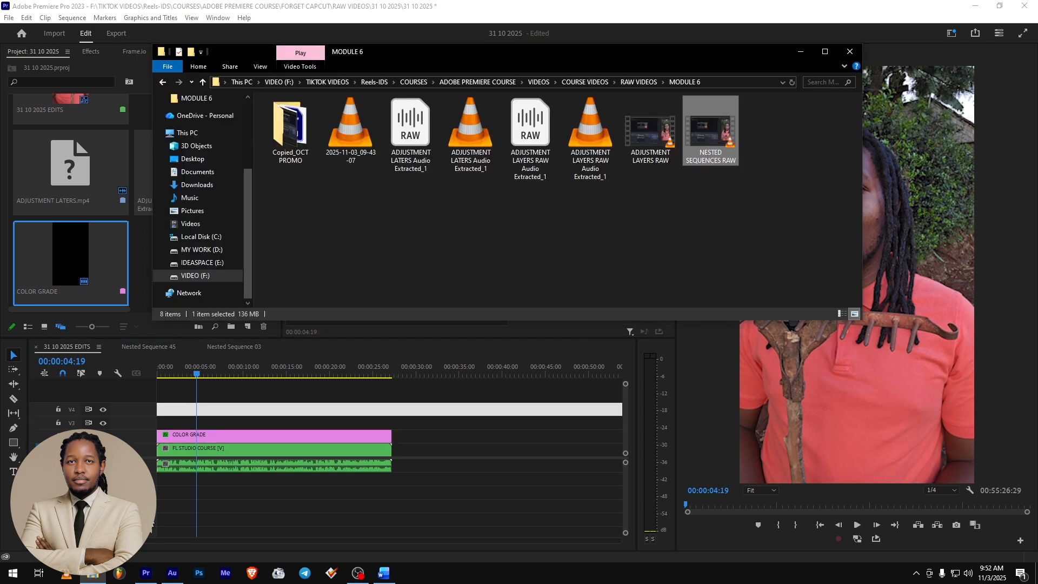
pyautogui.click(194, 276)
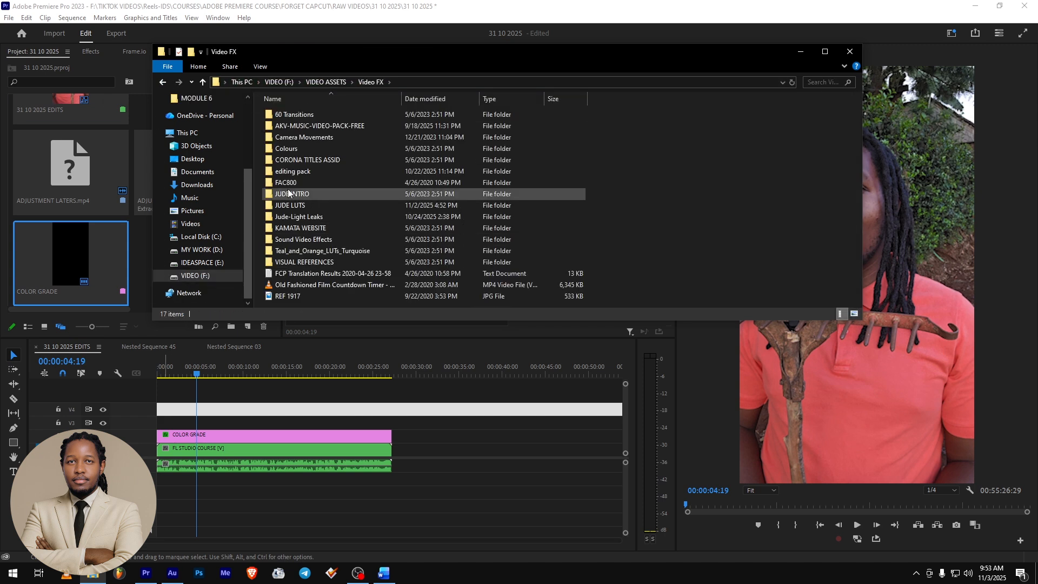
pyautogui.doubleClick(299, 217)
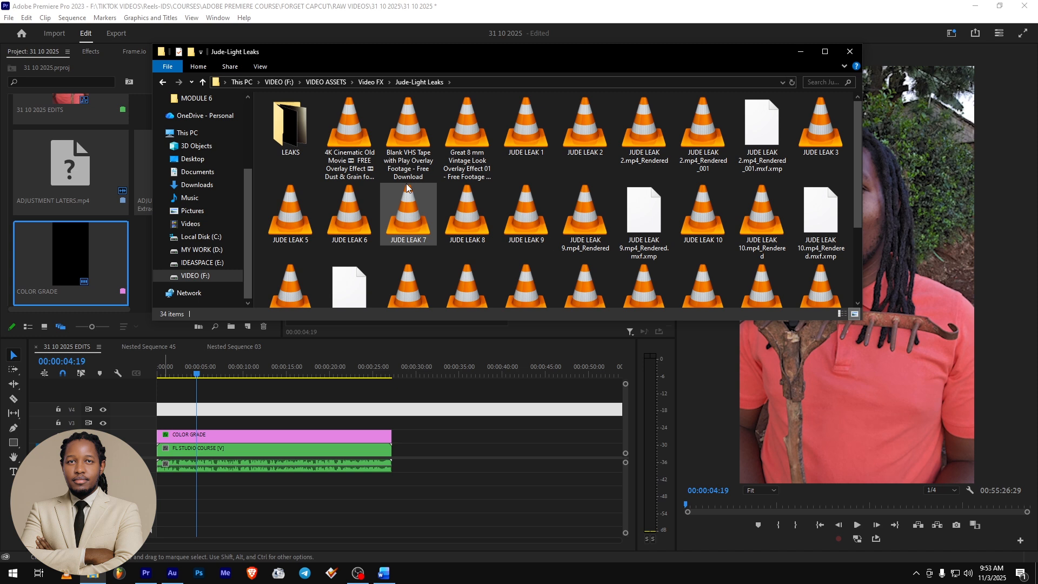
pyautogui.doubleClick(300, 122)
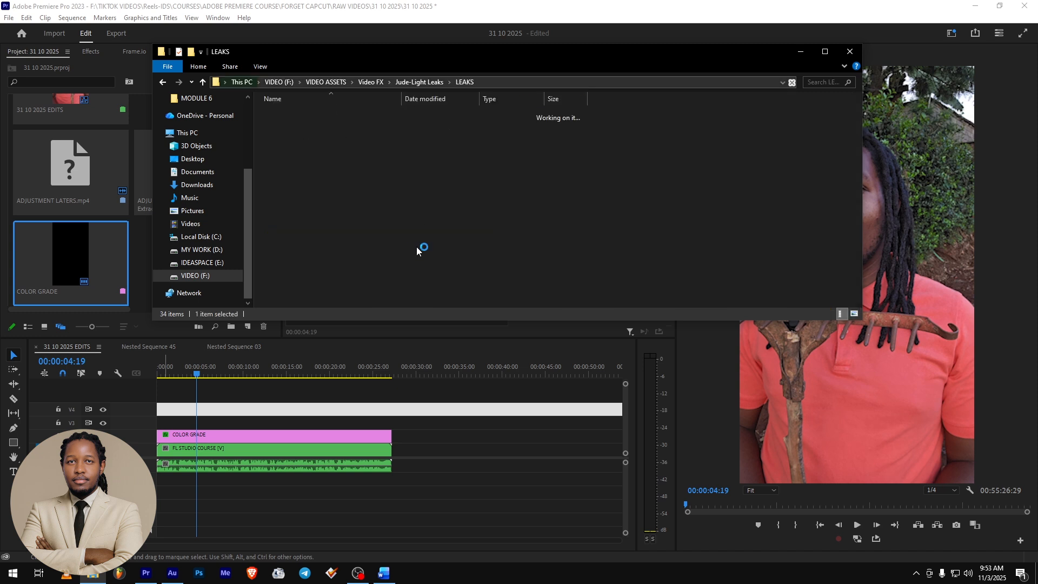
# Add a light leak clip from the folder to track V3 at the playhead and preview it at 00:00:04:29.
pyautogui.moveTo(354, 133); pyautogui.dragTo(201, 423)
pyautogui.press('=')
pyautogui.press('=')
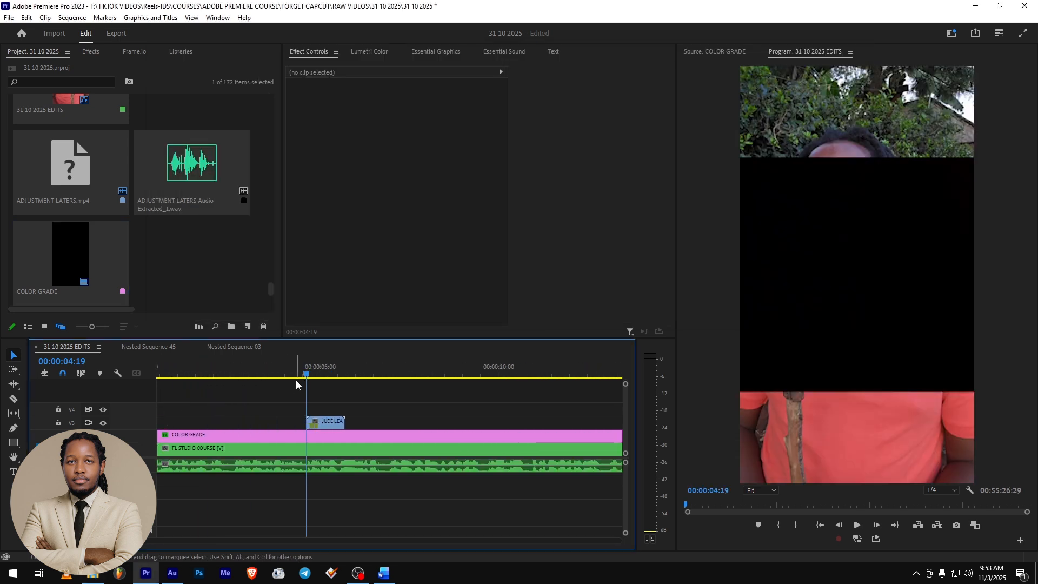
pyautogui.moveTo(304, 376)
pyautogui.mouseDown()
pyautogui.moveTo(346, 376)
pyautogui.moveTo(318, 377)
pyautogui.mouseUp()
pyautogui.click(324, 424)
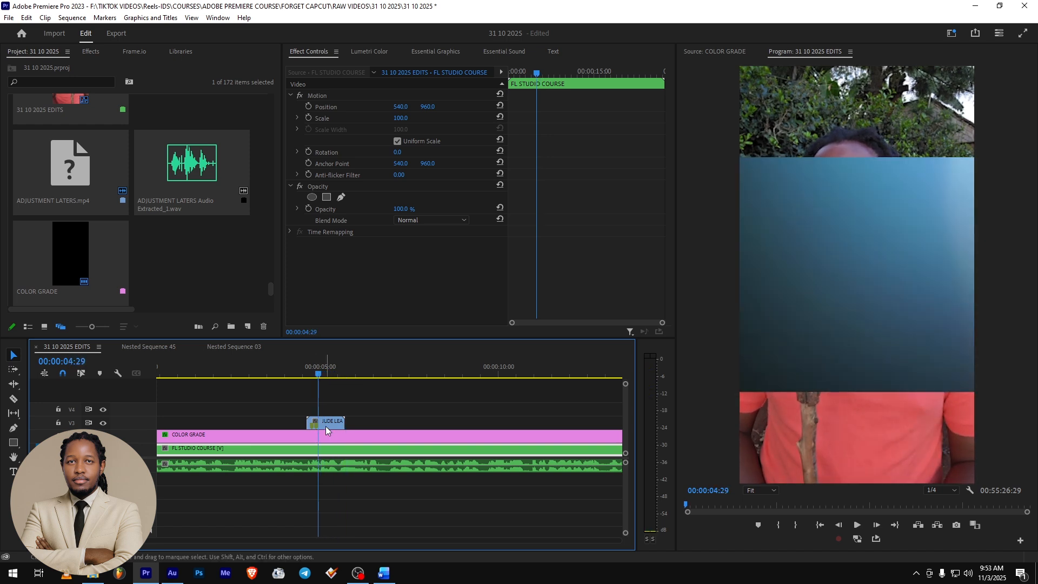
# Set the light leak clip on track V3 to the frame size and set its rotation to 90°.
pyautogui.rightClick(332, 425)
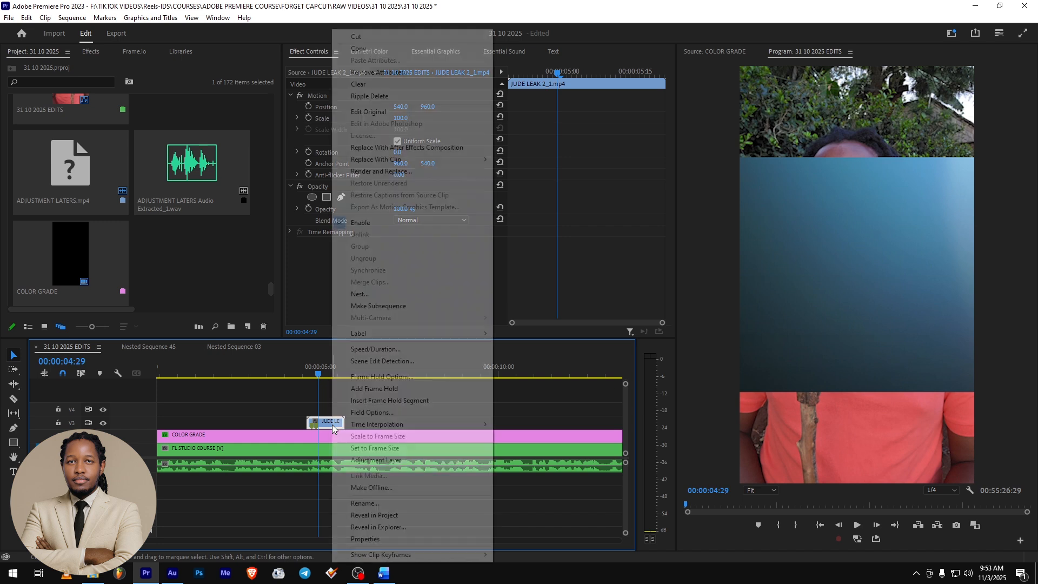
pyautogui.click(381, 449)
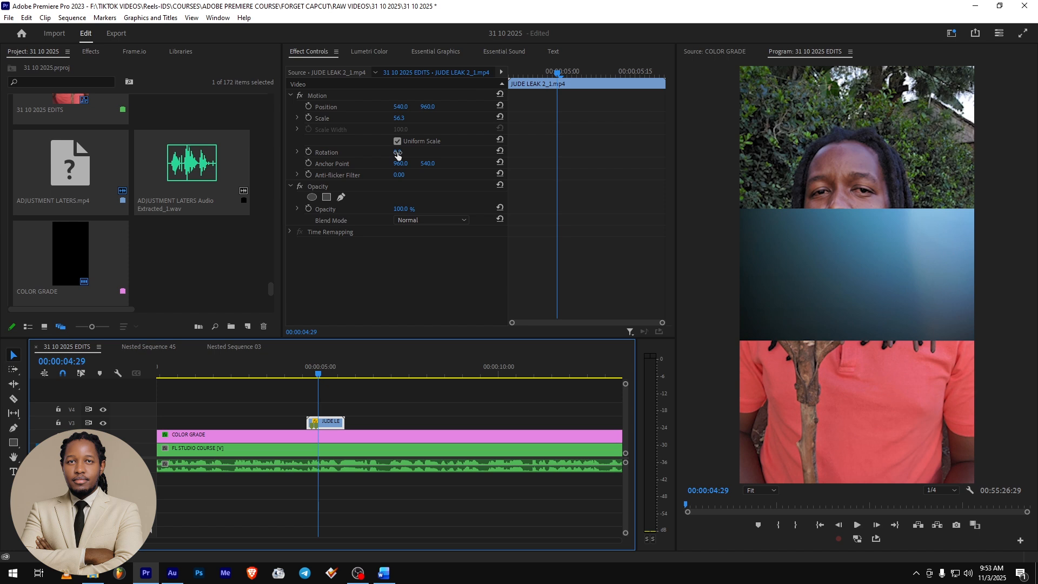
pyautogui.click(398, 159)
pyautogui.moveTo(398, 152); pyautogui.dragTo(405, 152)
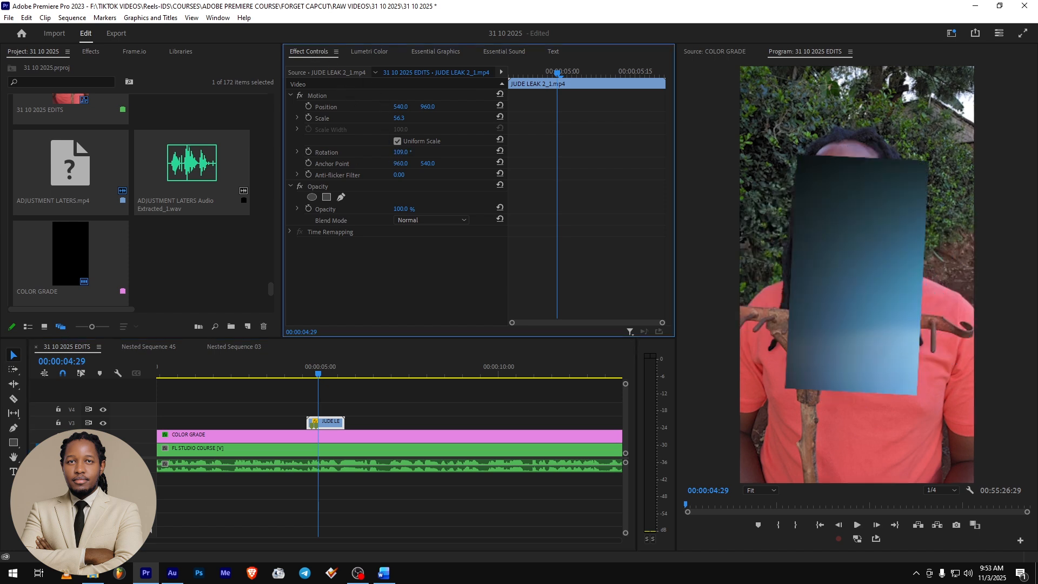
pyautogui.click(405, 151)
pyautogui.write('90')
pyautogui.press('Return')
# Scale the light leak clip to 116.3 and play back the section around it.
pyautogui.moveTo(399, 119); pyautogui.dragTo(408, 118)
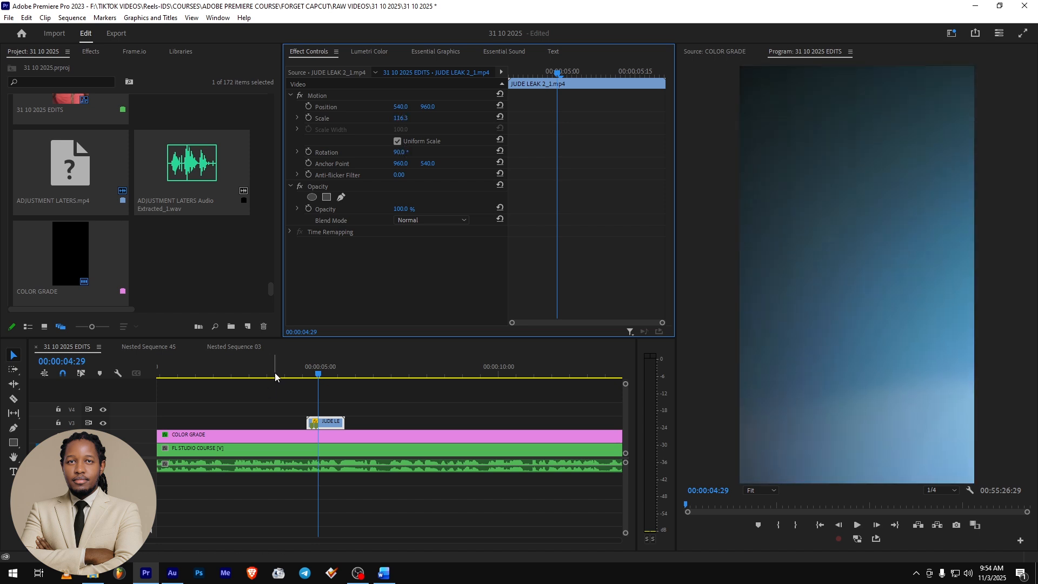
pyautogui.click(275, 377)
pyautogui.press('space')
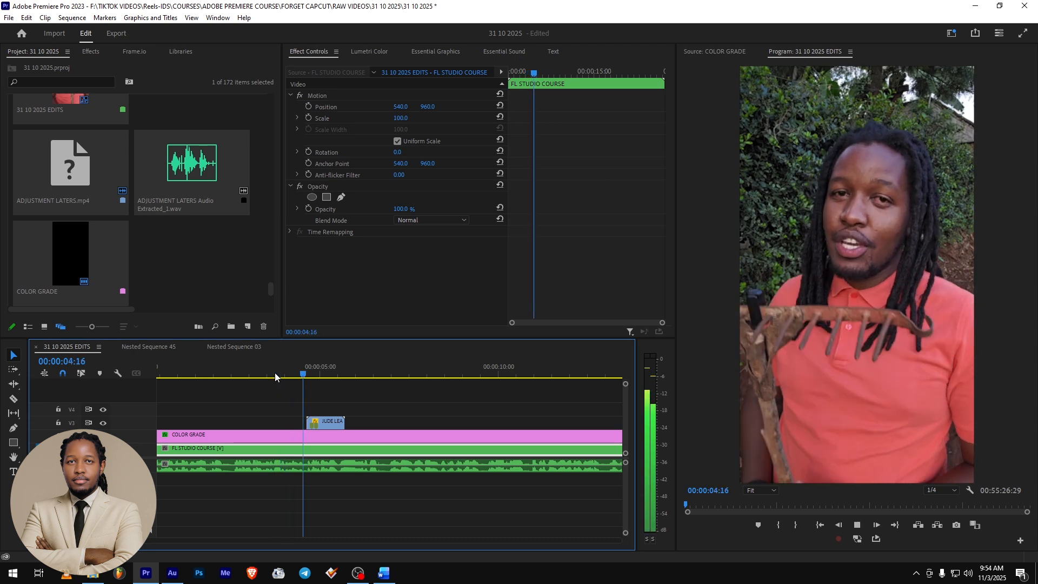
pyautogui.press('space')
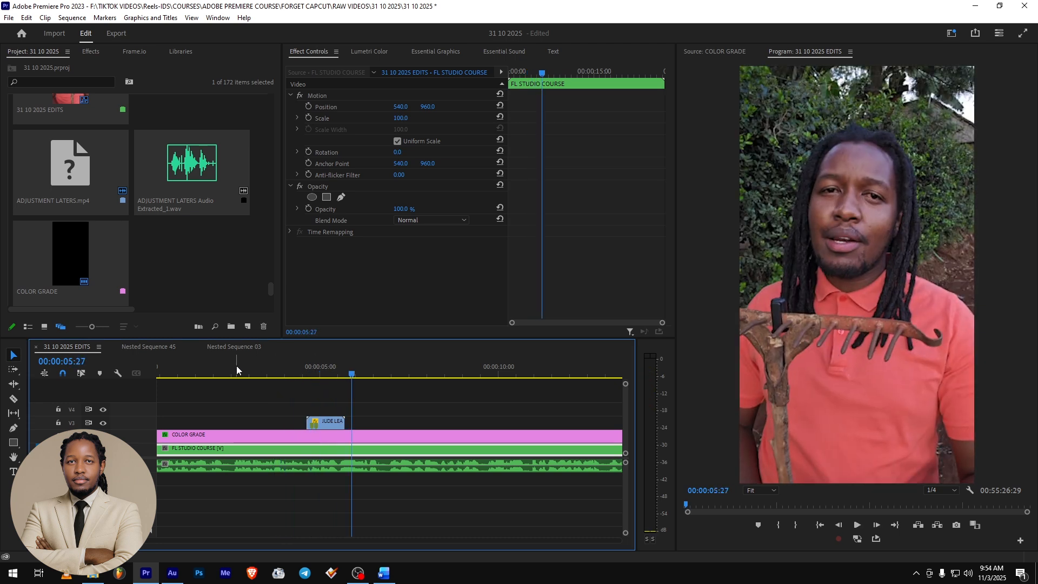
pyautogui.click(236, 370)
pyautogui.press('space')
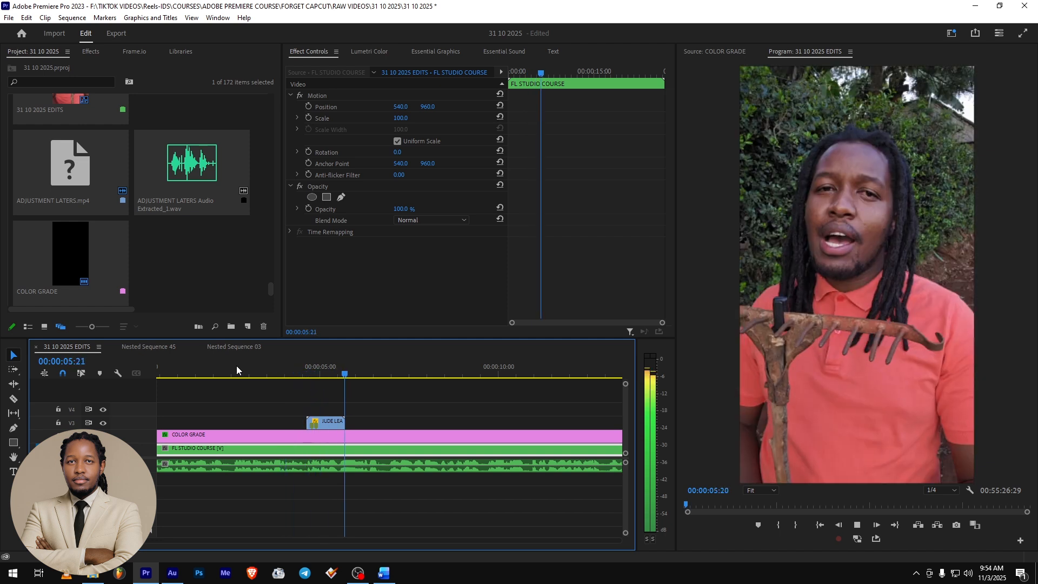
# Set the light leak clip's blend mode to Screen and preview the blended leak up to 00:00:04:26.
pyautogui.click(318, 370)
pyautogui.click(333, 426)
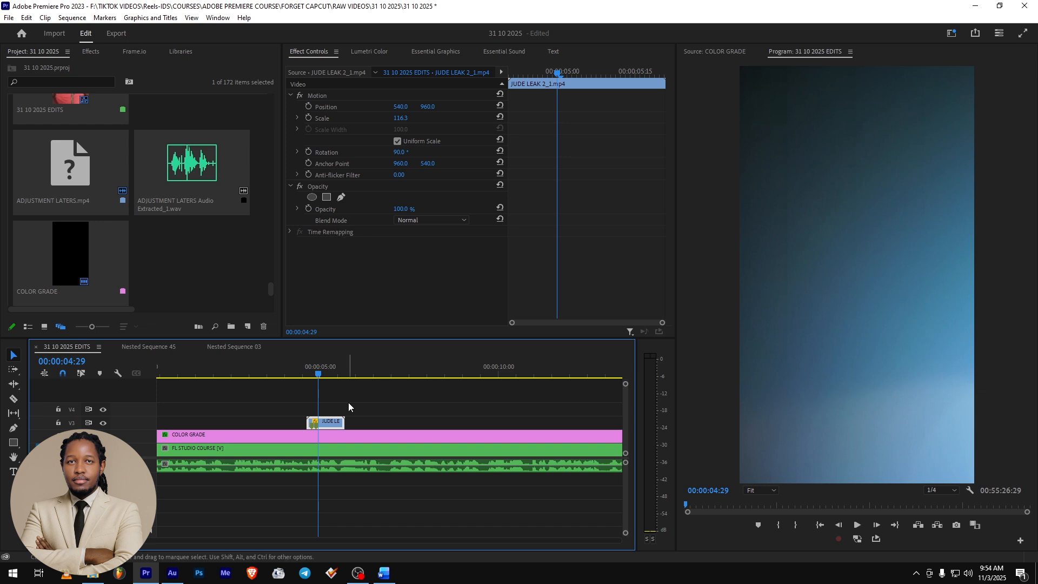
pyautogui.click(416, 220)
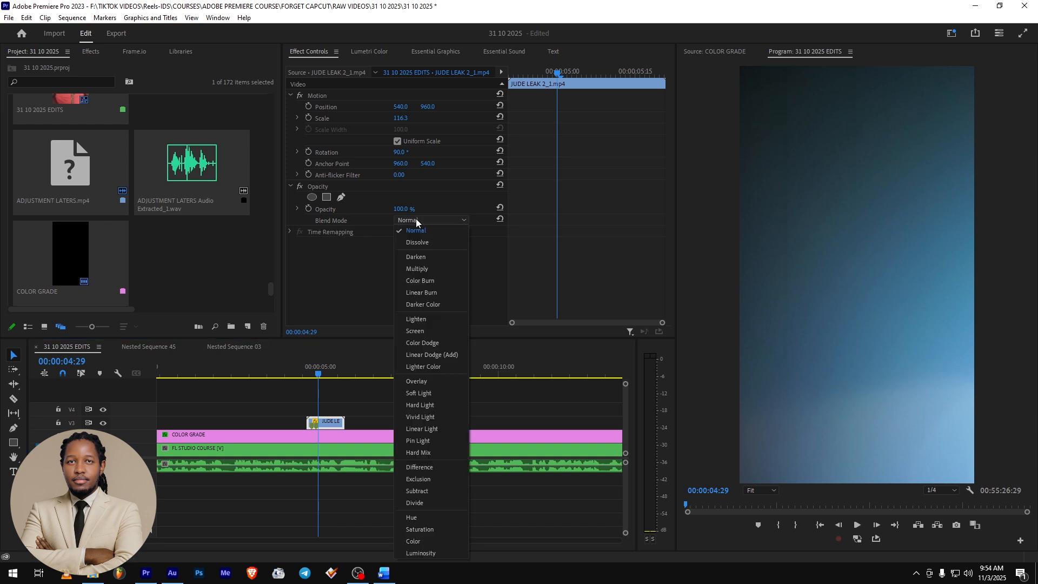
pyautogui.click(425, 330)
pyautogui.click(271, 371)
pyautogui.press('space')
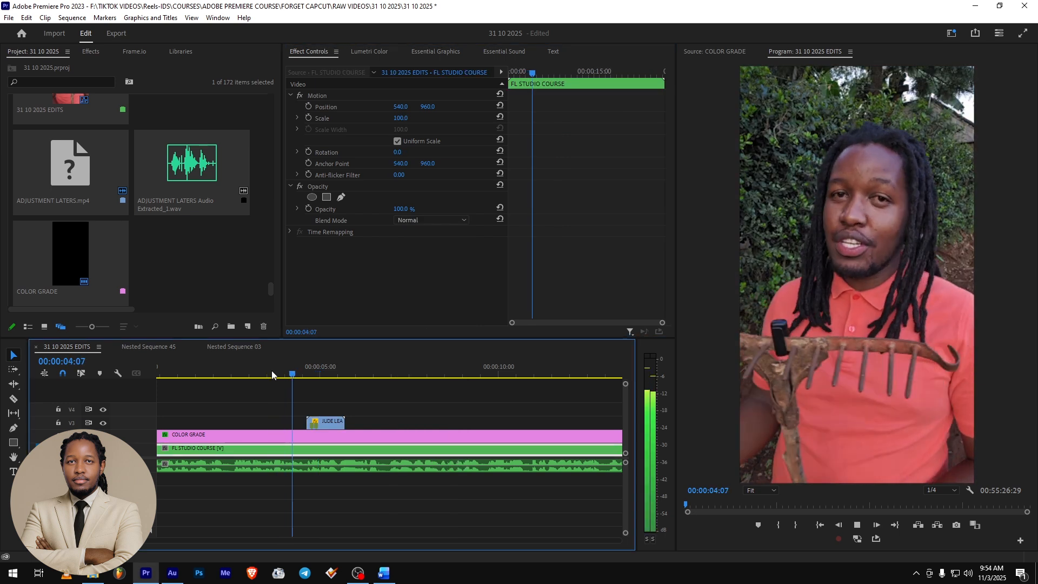
pyautogui.click(321, 371)
pyautogui.moveTo(321, 373)
pyautogui.mouseDown()
pyautogui.moveTo(332, 373)
pyautogui.moveTo(317, 373)
pyautogui.mouseUp()
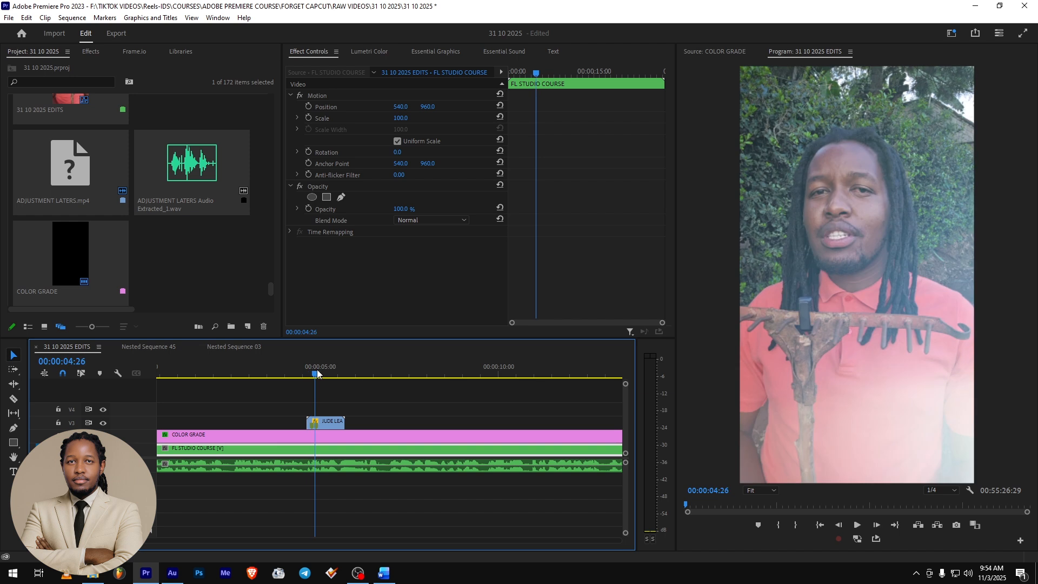
# Try the light leak clip's opacity at 0% and 26%, preview the section, and undo the opacity changes.
pyautogui.click(331, 422)
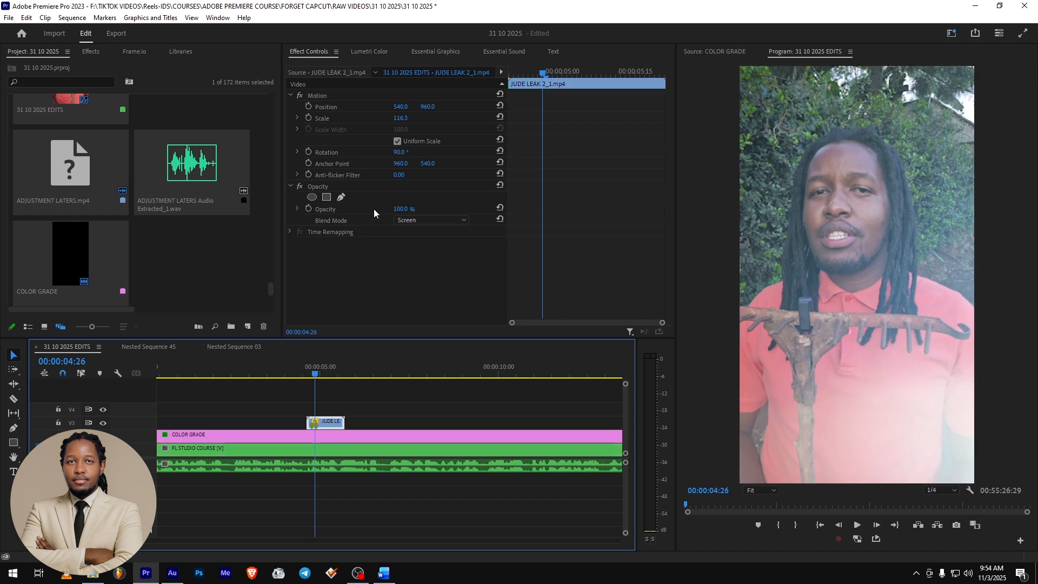
pyautogui.moveTo(404, 210); pyautogui.dragTo(373, 211)
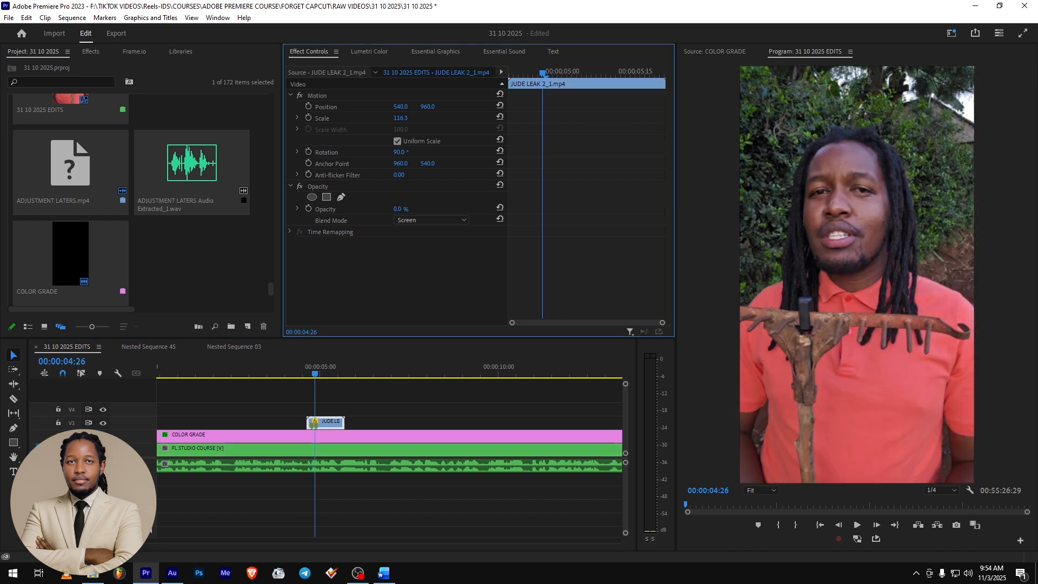
pyautogui.click(234, 374)
pyautogui.press('space')
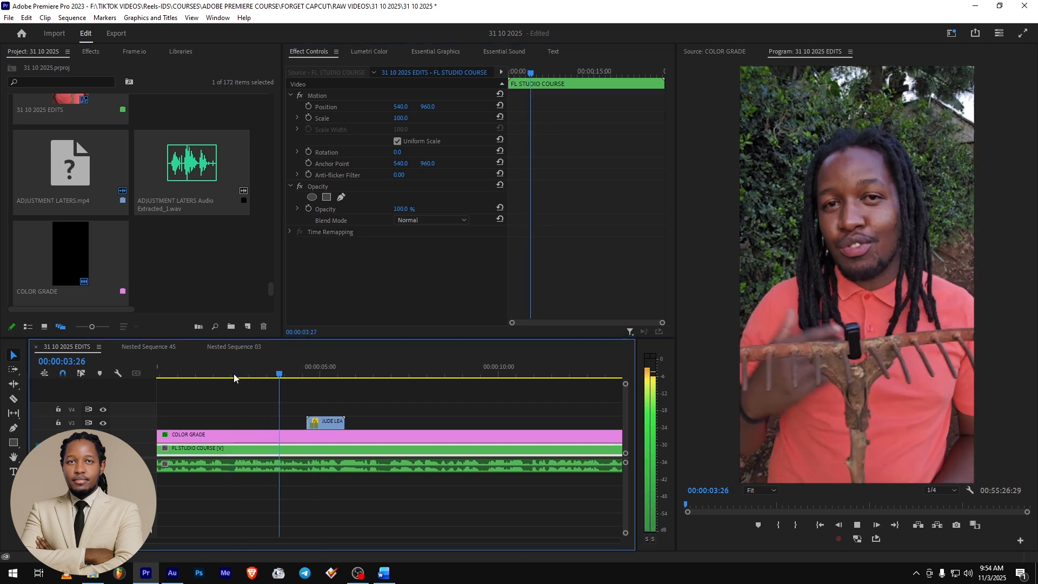
pyautogui.click(315, 424)
pyautogui.press('space')
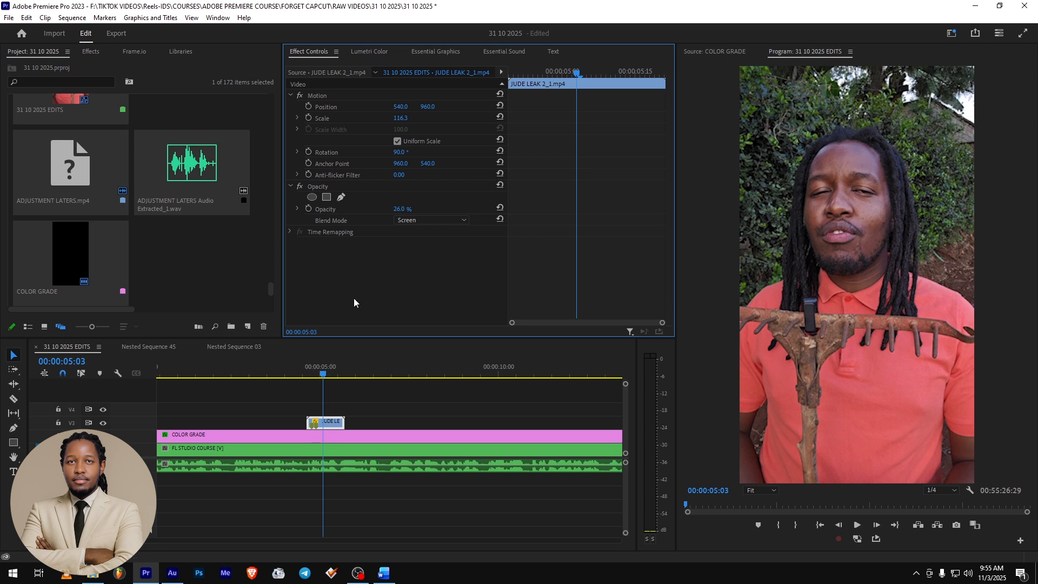
pyautogui.click(328, 377)
pyautogui.moveTo(330, 376)
pyautogui.mouseDown()
pyautogui.moveTo(348, 377)
pyautogui.moveTo(326, 377)
pyautogui.mouseUp()
pyautogui.click(362, 246)
pyautogui.hotkey('ctrl', 'z')
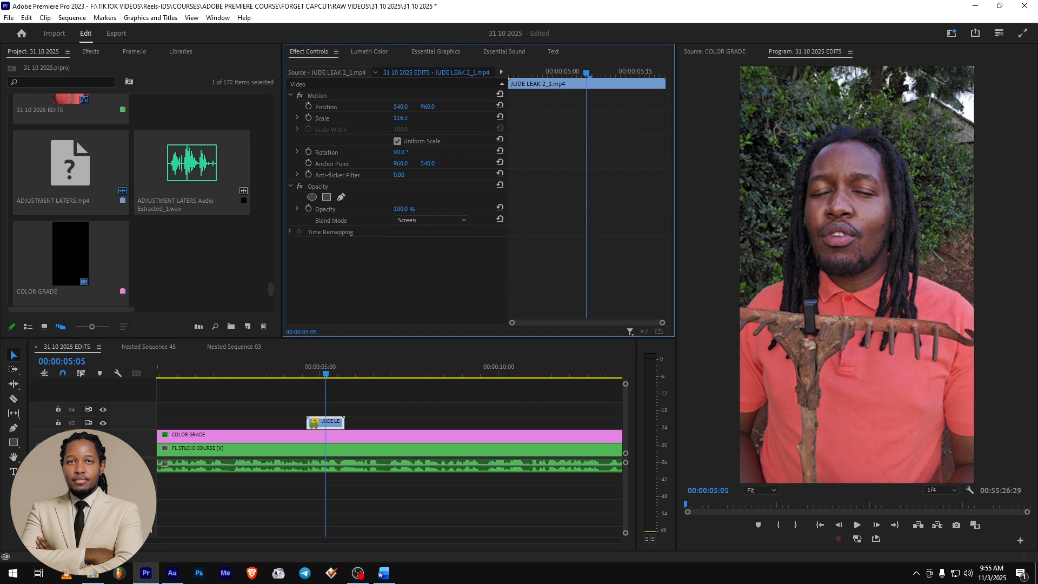
# Add an elliptical opacity mask to the light leak clip at 00:00:04:29 and stretch it around the man's head.
pyautogui.click(316, 375)
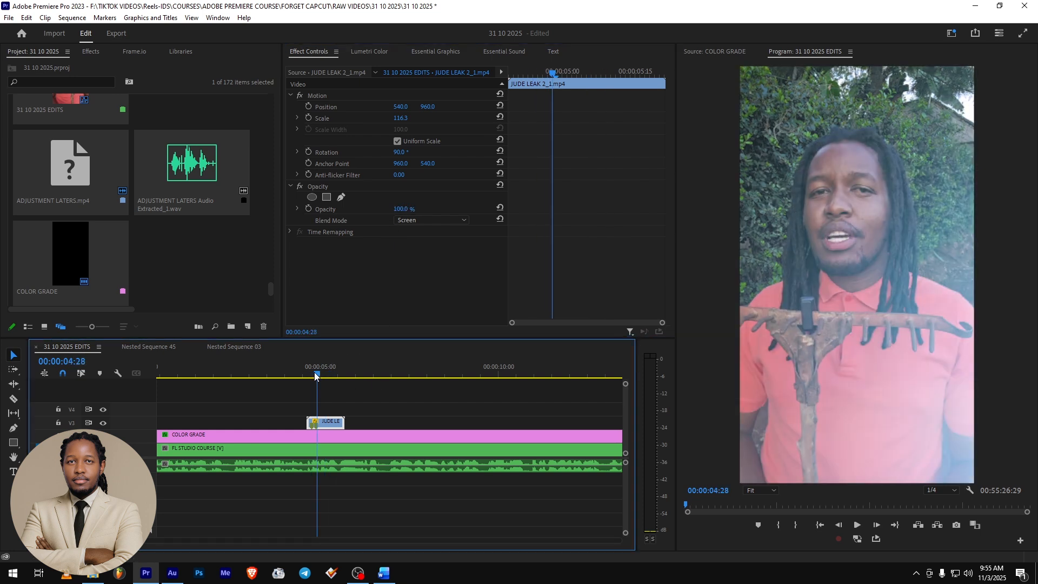
pyautogui.moveTo(314, 374); pyautogui.dragTo(317, 374)
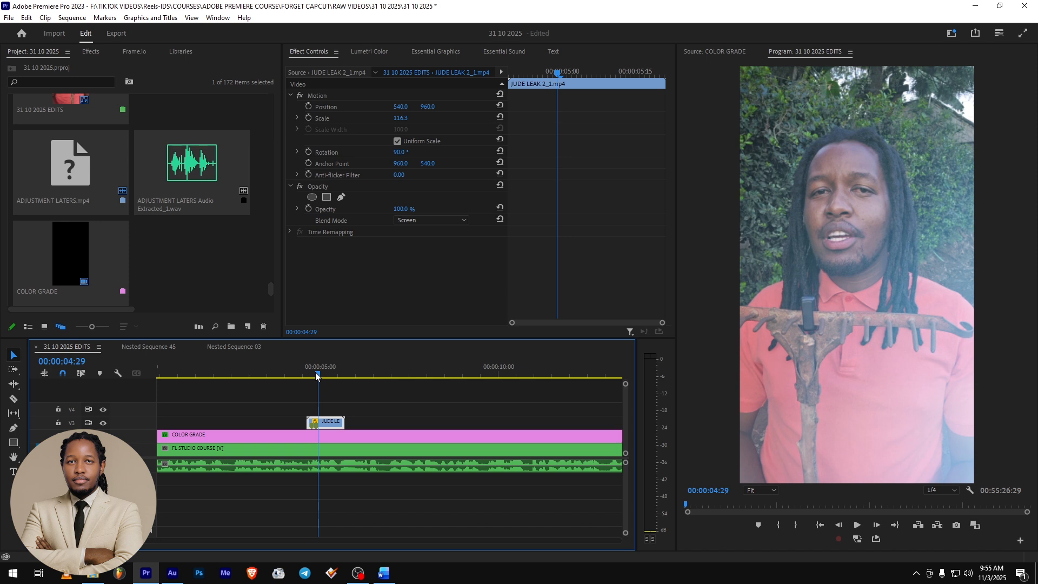
pyautogui.click(312, 197)
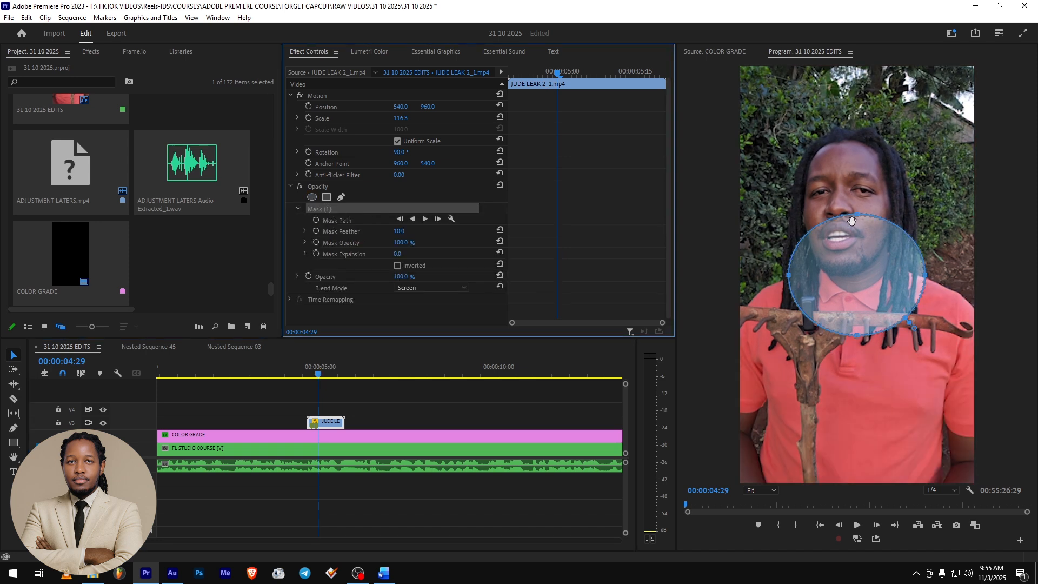
pyautogui.moveTo(857, 216); pyautogui.dragTo(857, 117)
pyautogui.moveTo(789, 227); pyautogui.dragTo(769, 227)
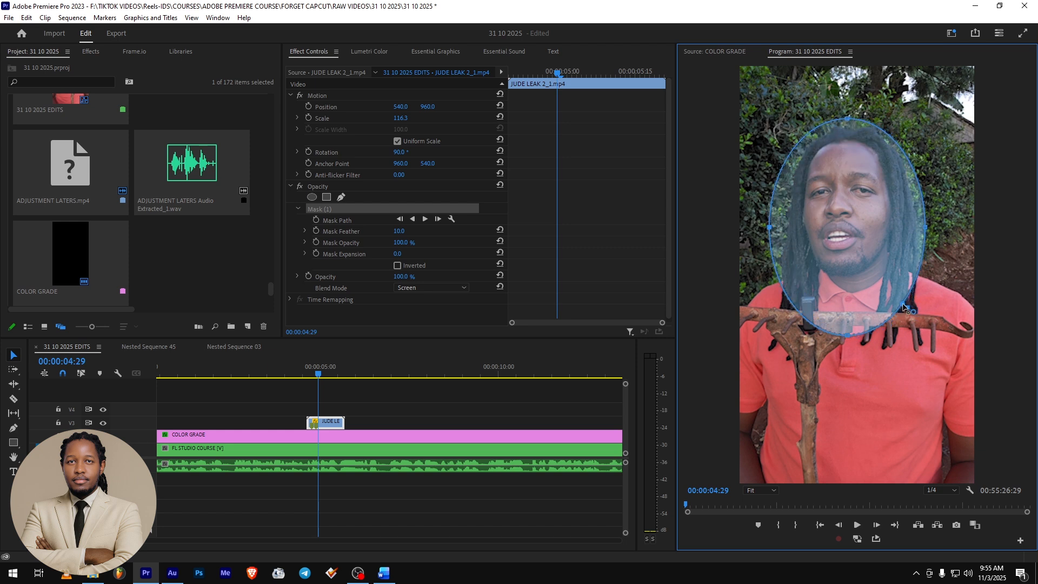
pyautogui.moveTo(925, 226); pyautogui.dragTo(948, 227)
# Set the head mask's feather to 141, invert the mask, and deselect the light leak clip.
pyautogui.moveTo(399, 230); pyautogui.dragTo(382, 277)
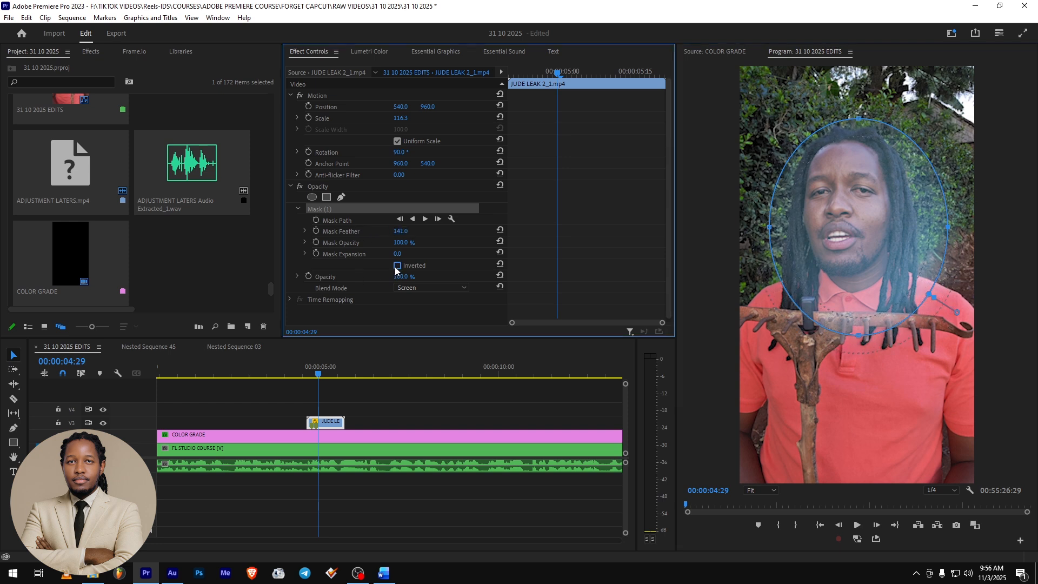
pyautogui.click(397, 265)
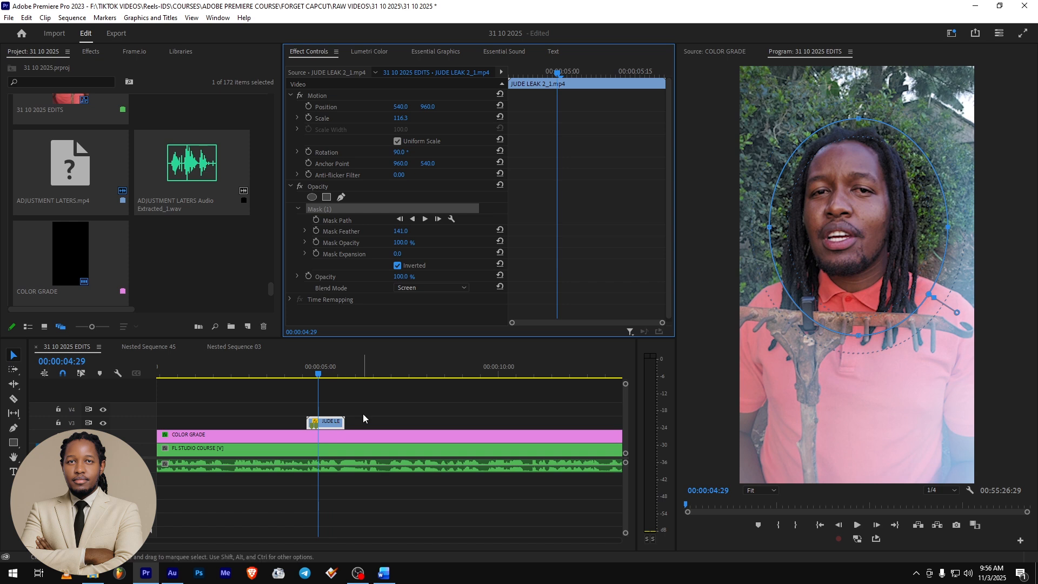
pyautogui.click(384, 407)
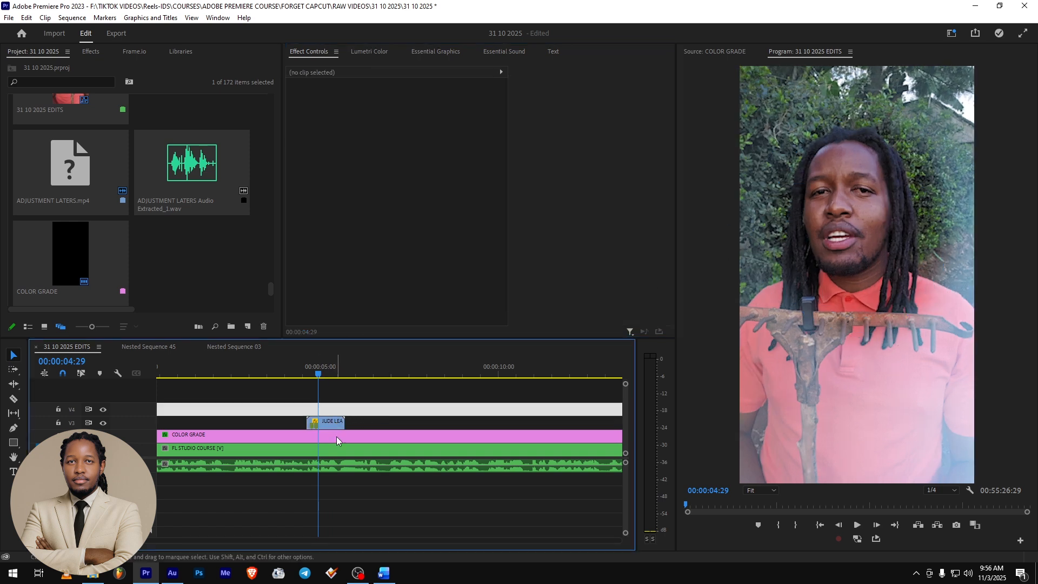
# Set the light leak clip's mask opacity to 48% and its overall opacity to 46%, and preview the section.
pyautogui.click(328, 421)
pyautogui.moveTo(410, 245); pyautogui.dragTo(385, 242)
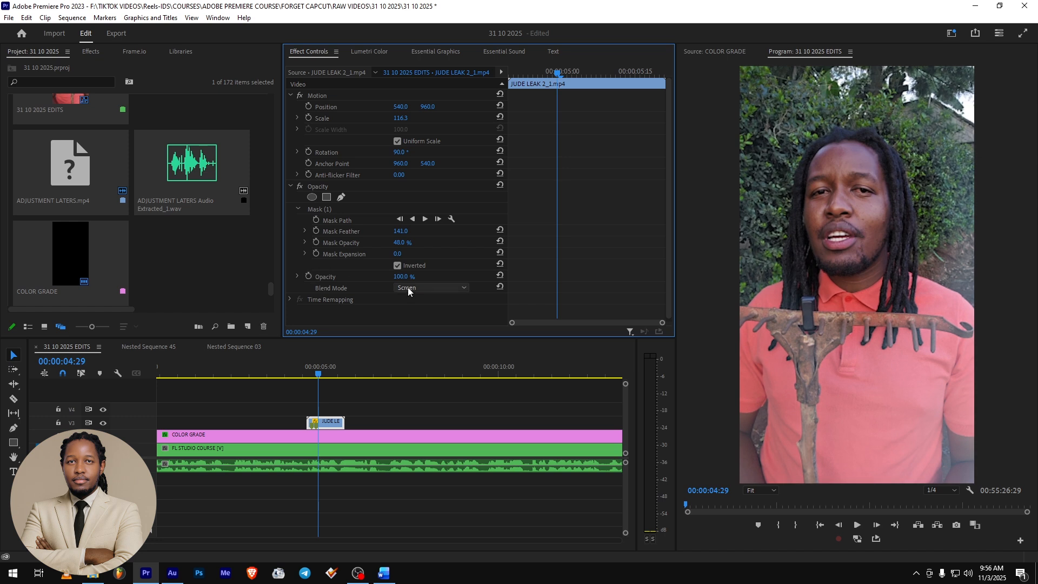
pyautogui.moveTo(398, 277); pyautogui.dragTo(416, 276)
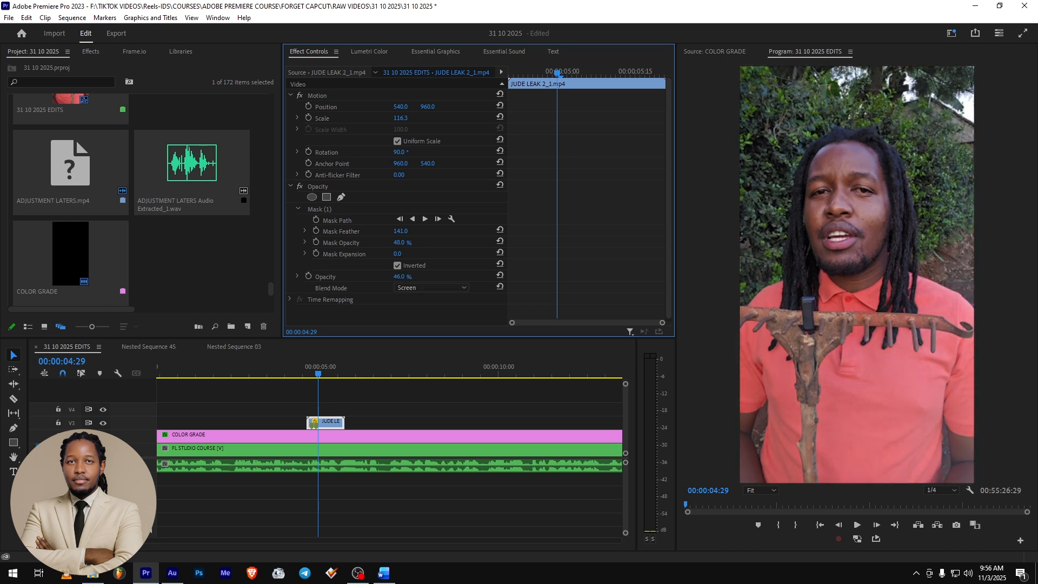
pyautogui.click(246, 373)
pyautogui.press('space')
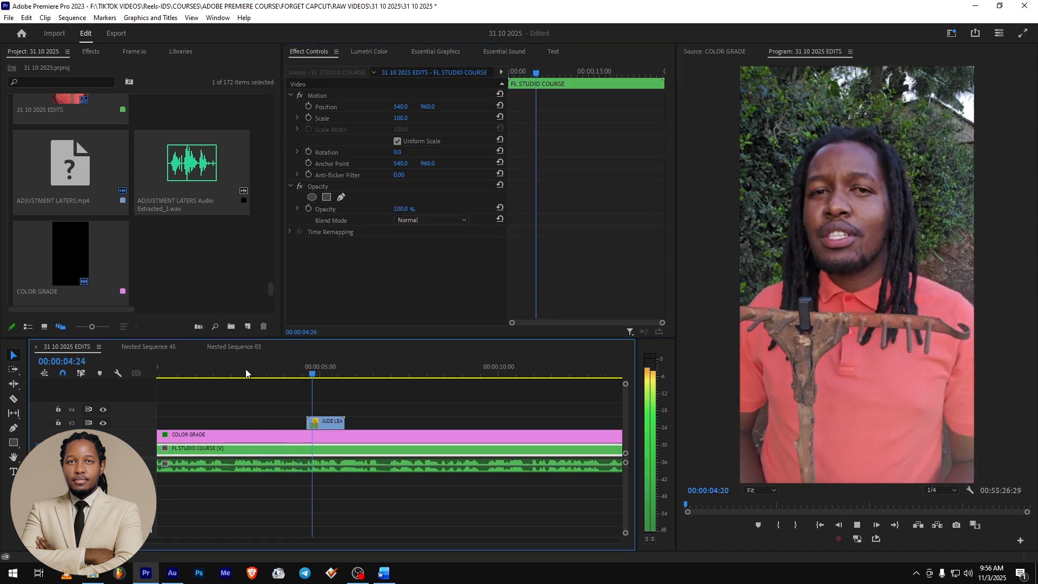
pyautogui.click(317, 370)
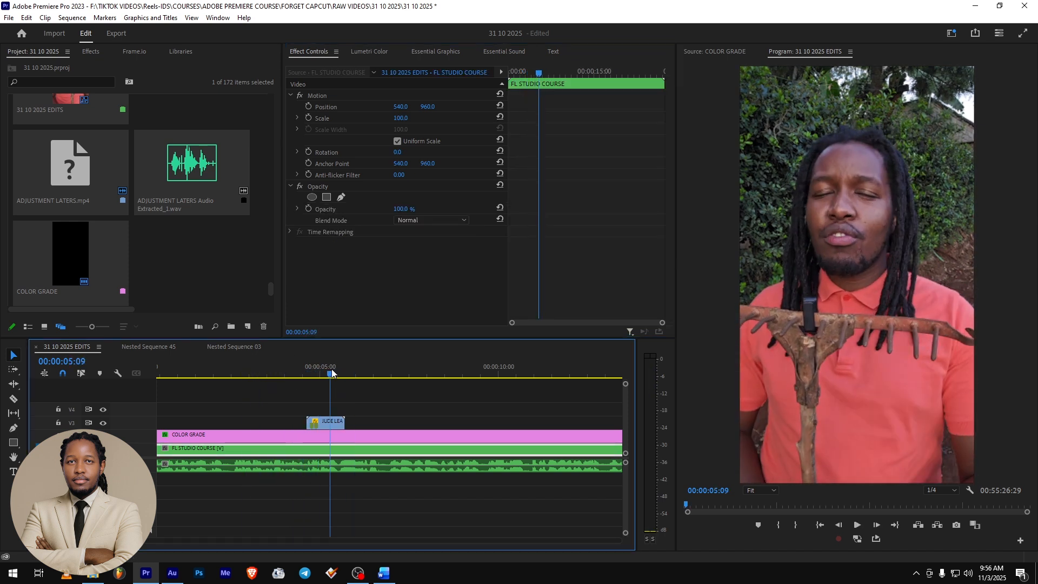
pyautogui.moveTo(316, 368)
pyautogui.mouseDown()
pyautogui.moveTo(335, 369)
pyautogui.moveTo(316, 369)
pyautogui.mouseUp()
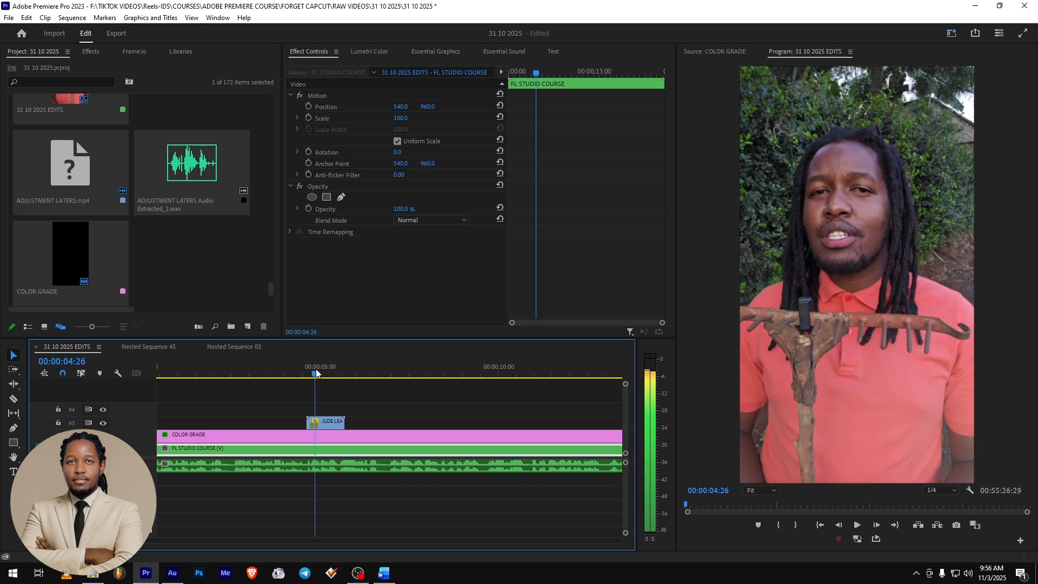